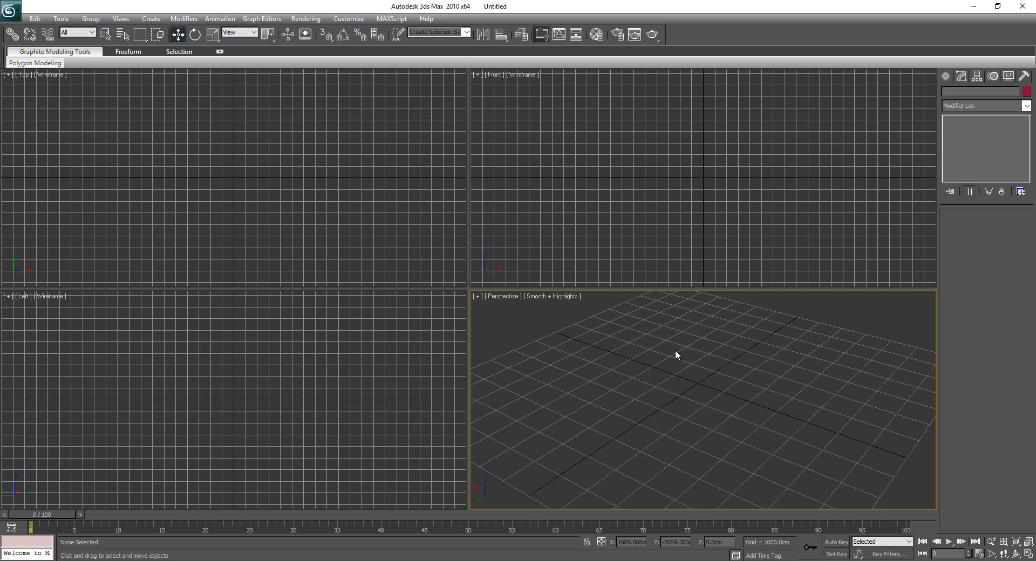
- Create a standard-primitive plane about 11657 cm long and 12939 cm wide in the Perspective view
{"action": "left_click", "coordinate": [946, 76]}
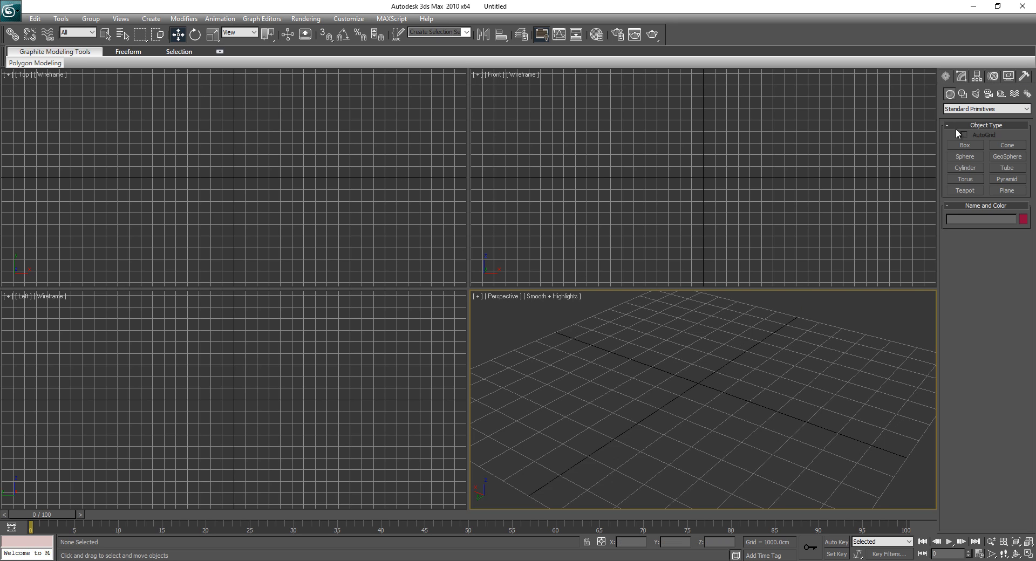
{"action": "left_click", "coordinate": [999, 189]}
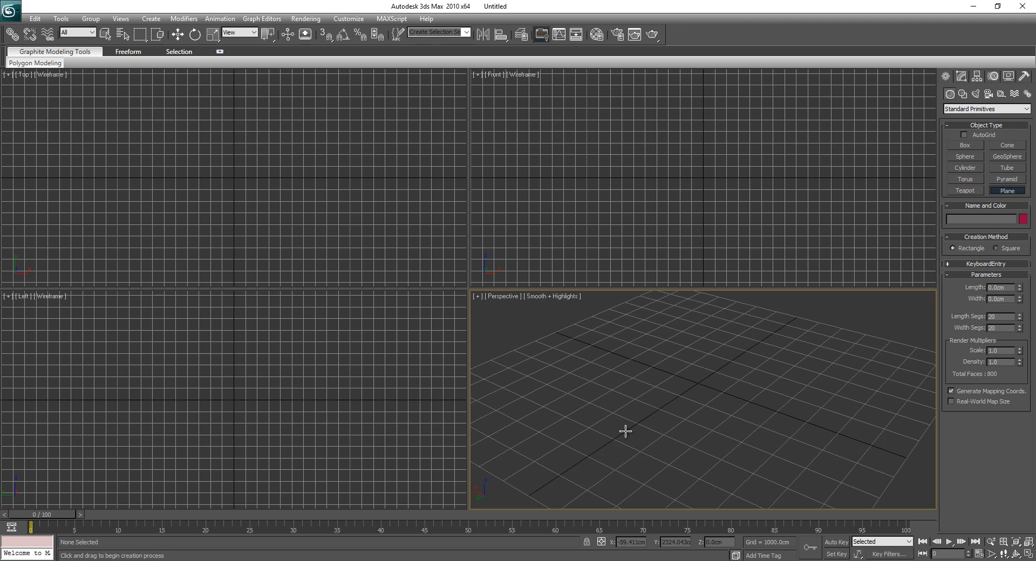
{"action": "scroll", "coordinate": [647, 397], "scroll_direction": "down", "scroll_amount": 5}
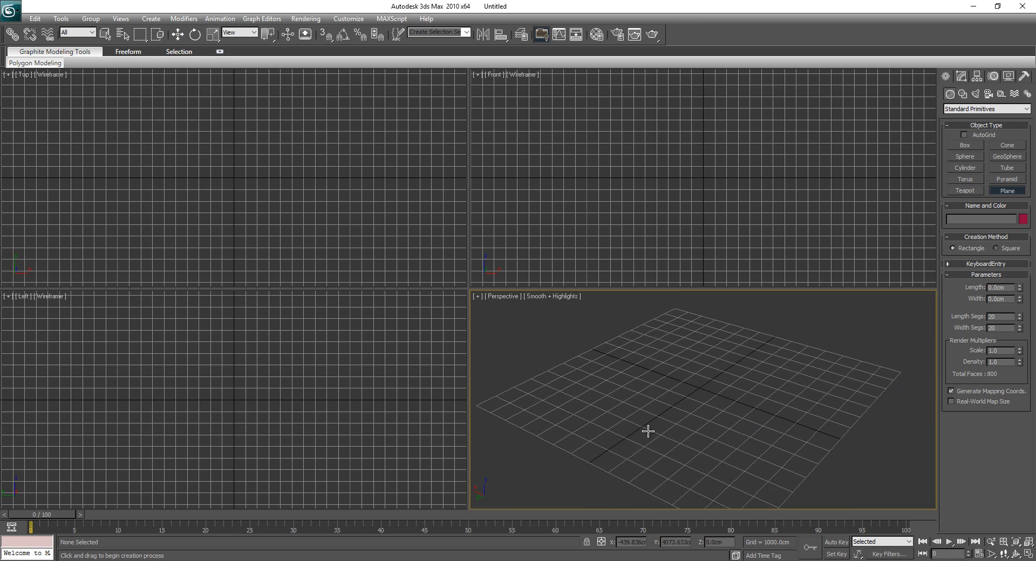
{"action": "left_click_drag", "start_coordinate": [524, 401], "coordinate": [871, 381]}
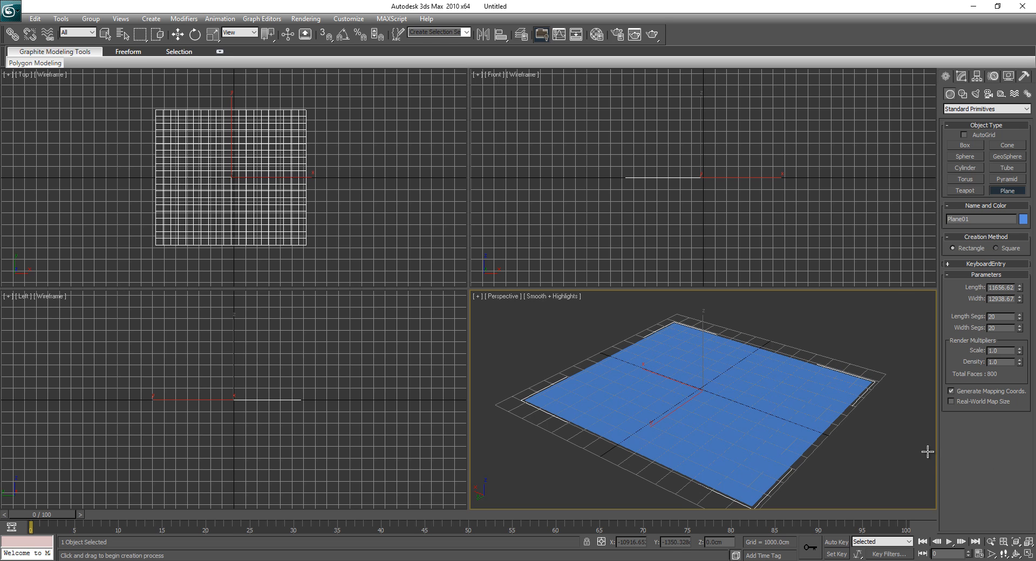
- Turn on the edged-faces display in the Perspective view
{"action": "key", "text": "F4"}
{"action": "key", "text": "F4"}
{"action": "key", "text": "F4"}
{"action": "key", "text": "F4"}
{"action": "key", "text": "F4"}
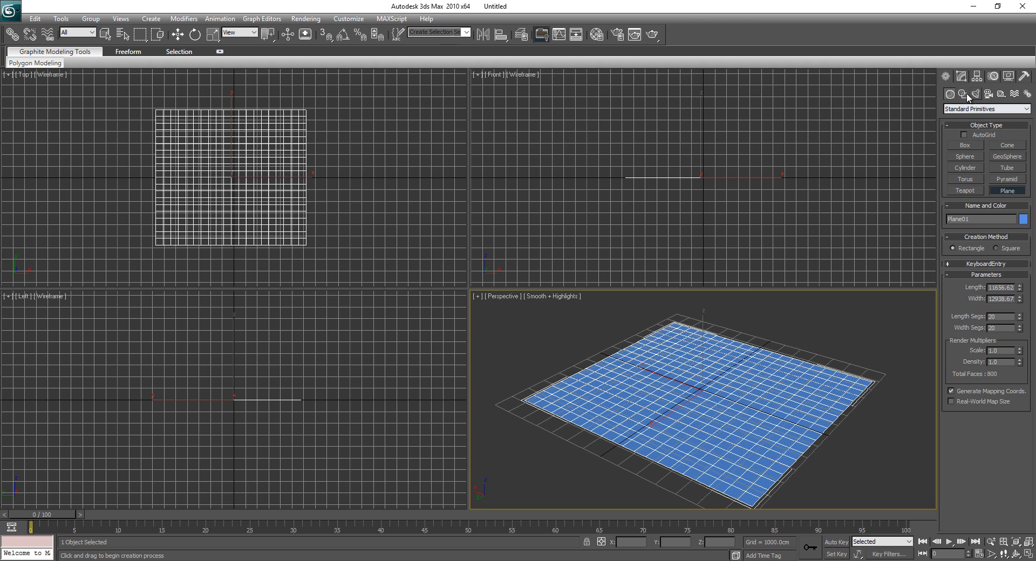
- Add an Edit Poly modifier to the plane
{"action": "left_click", "coordinate": [961, 76]}
{"action": "left_click", "coordinate": [997, 106]}
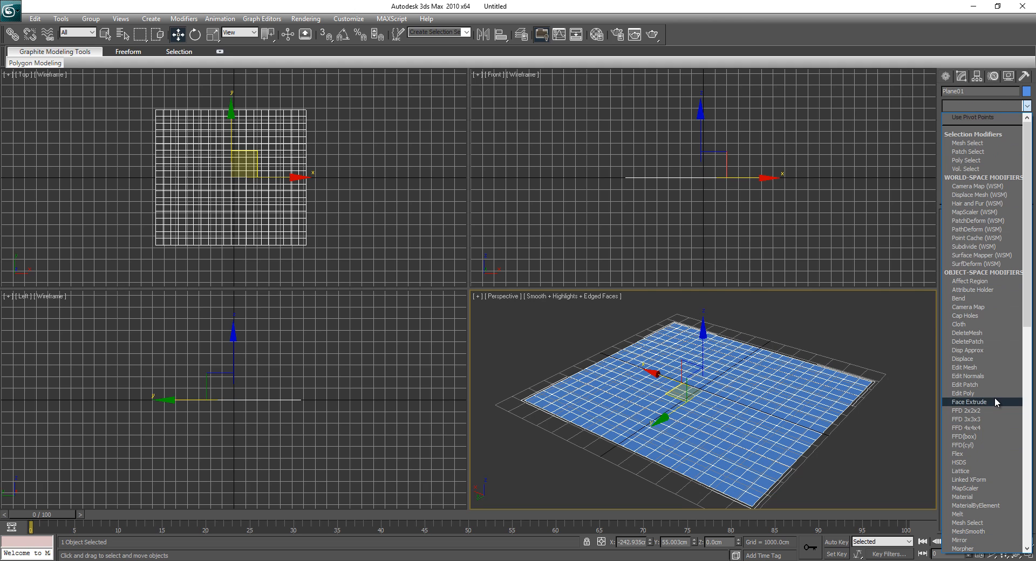
{"action": "scroll", "coordinate": [996, 390], "scroll_direction": "down", "scroll_amount": 5}
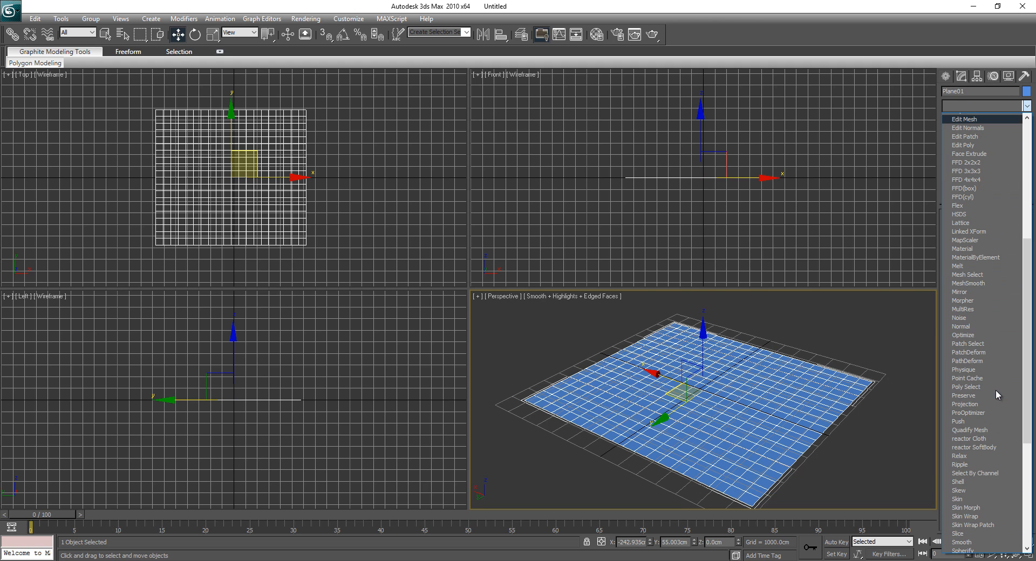
{"action": "left_click", "coordinate": [966, 143]}
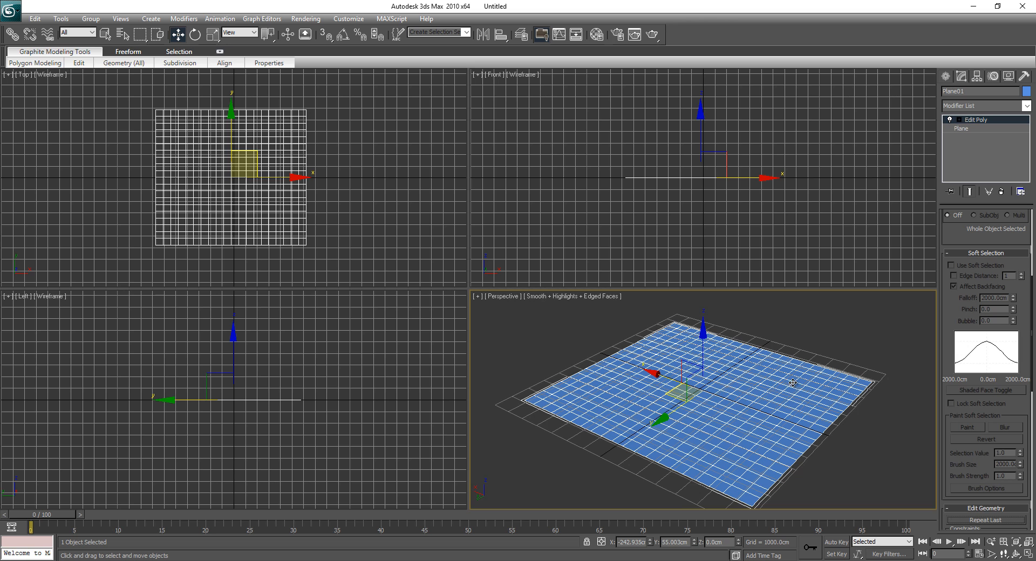
- Hide the construction grid in the Perspective view
{"action": "key", "text": "g"}
{"action": "key", "text": "g"}
{"action": "key", "text": "g"}
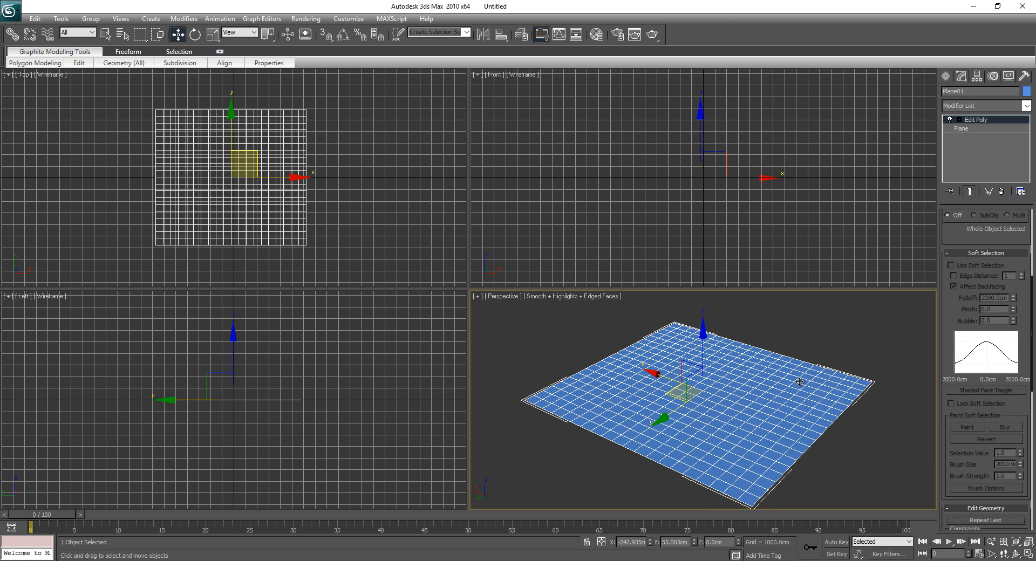
{"action": "scroll", "coordinate": [737, 371], "scroll_direction": "up", "scroll_amount": 5}
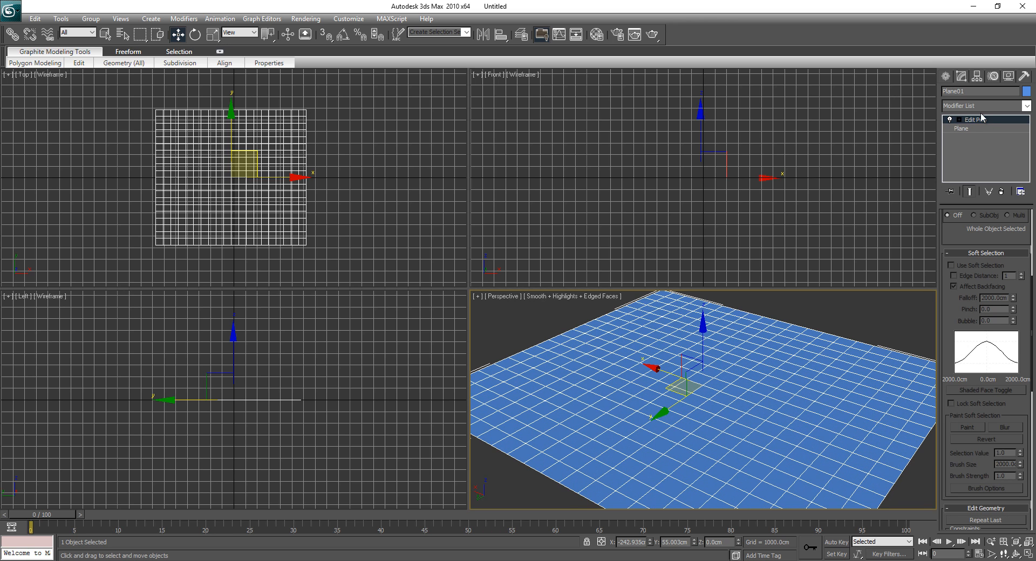
- Switch the Edit Poly modifier to vertex sub-object editing
{"action": "left_click_drag", "start_coordinate": [969, 235], "coordinate": [981, 519]}
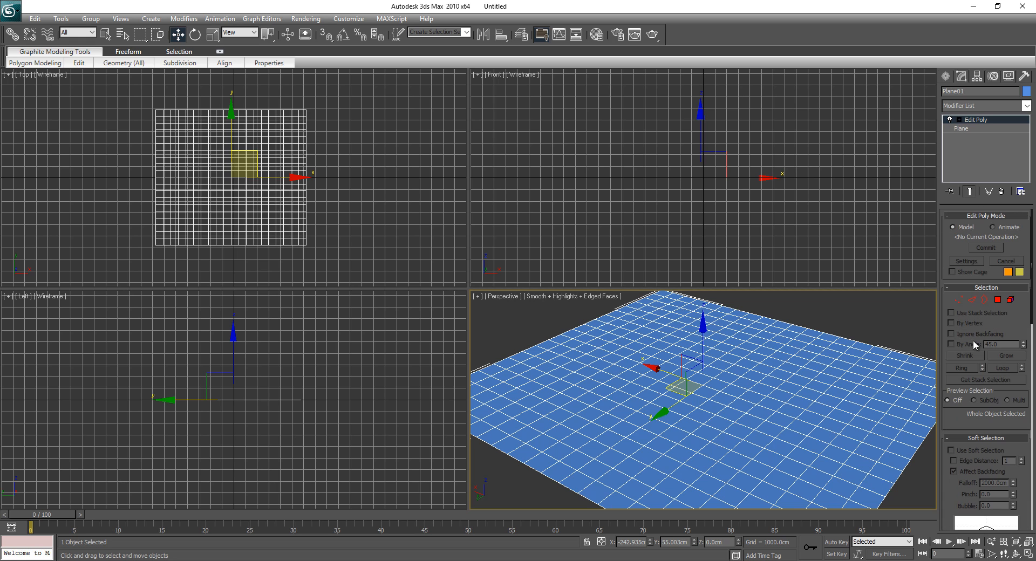
{"action": "left_click", "coordinate": [960, 300]}
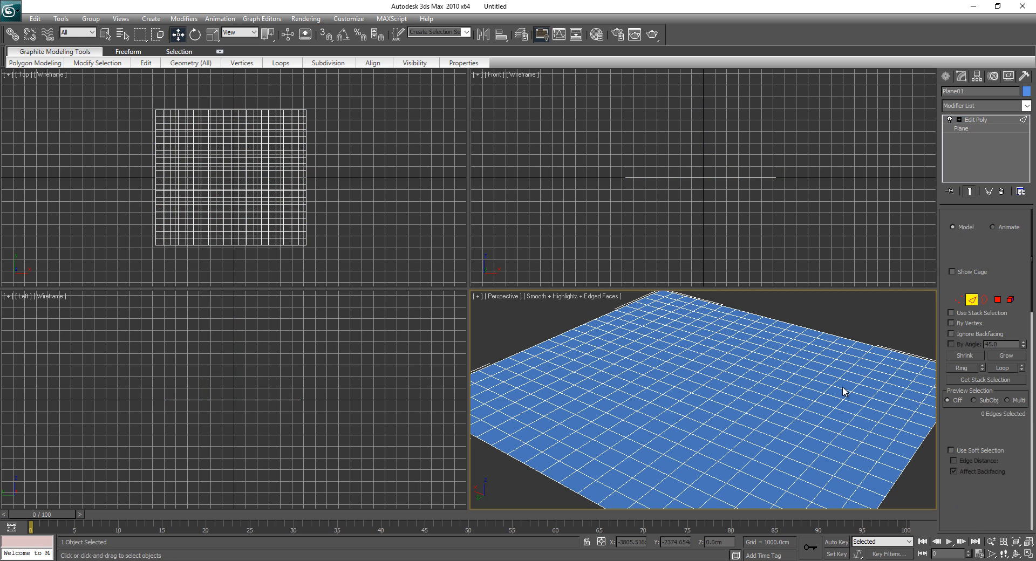
{"action": "key", "text": "1"}
{"action": "key", "text": "1"}
{"action": "key", "text": "1"}
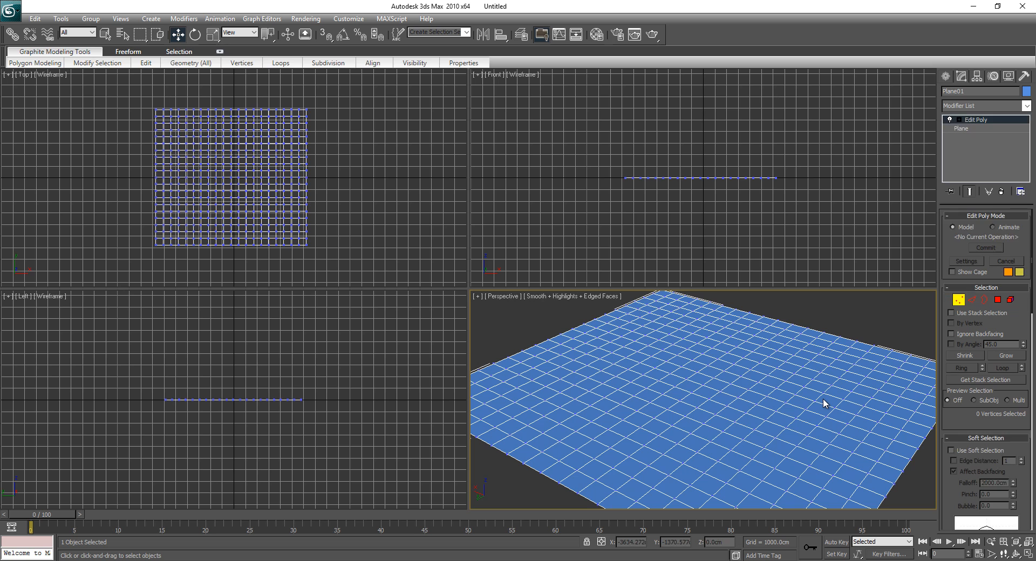
{"action": "key", "text": "1"}
- Maximize the Perspective view to fill the whole viewport area
{"action": "key", "text": "alt+w"}
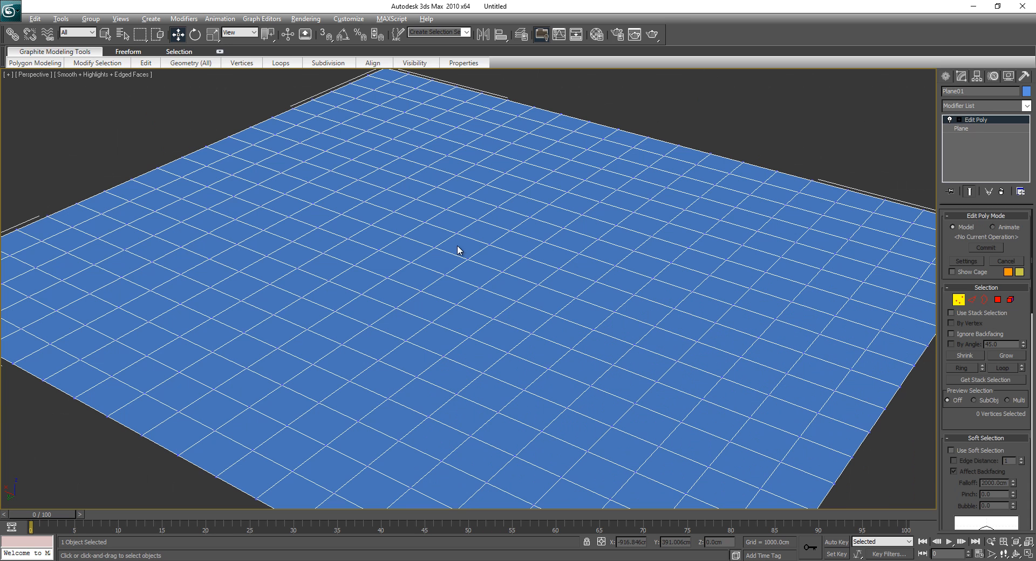
{"action": "key", "text": "alt+w"}
{"action": "key", "text": "alt+w"}
{"action": "key", "text": "alt+w"}
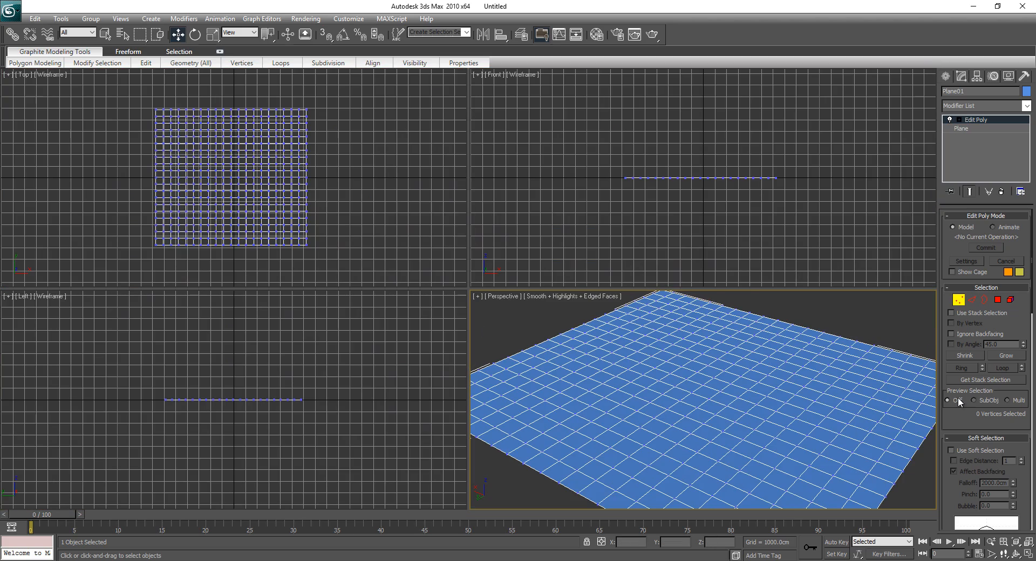
{"action": "key", "text": "alt+w"}
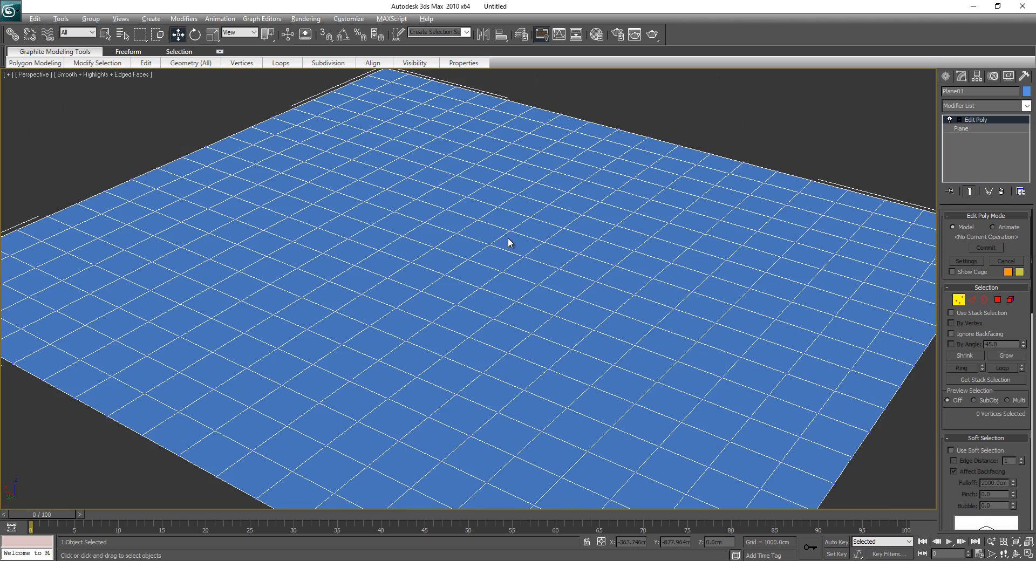
- Try raising three separate vertices near the plane's middle together by about 612 cm
{"action": "scroll", "coordinate": [400, 212], "scroll_direction": "down", "scroll_amount": 4}
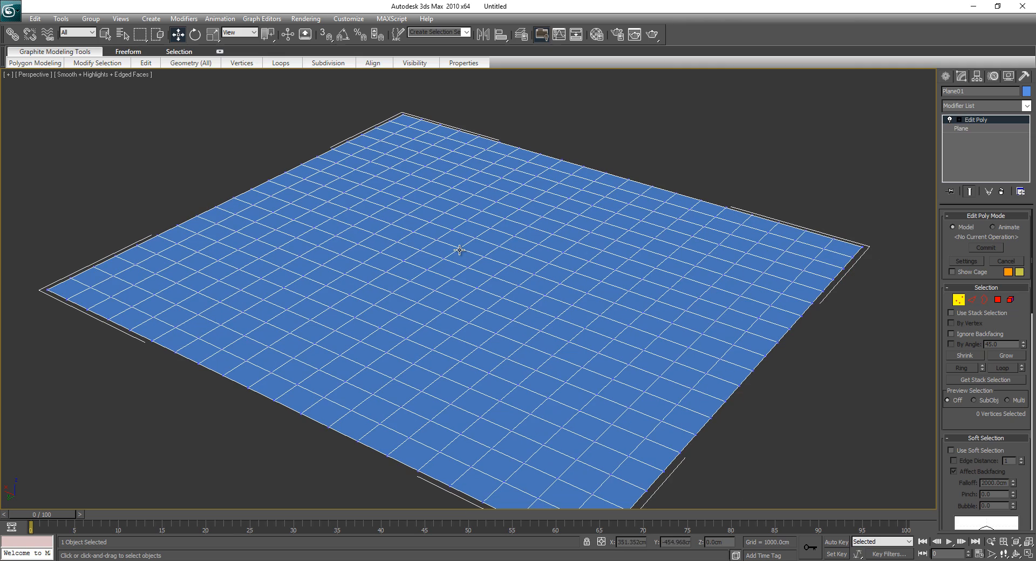
{"action": "left_click", "coordinate": [460, 250]}
{"action": "scroll", "coordinate": [470, 264], "scroll_direction": "down", "scroll_amount": 3}
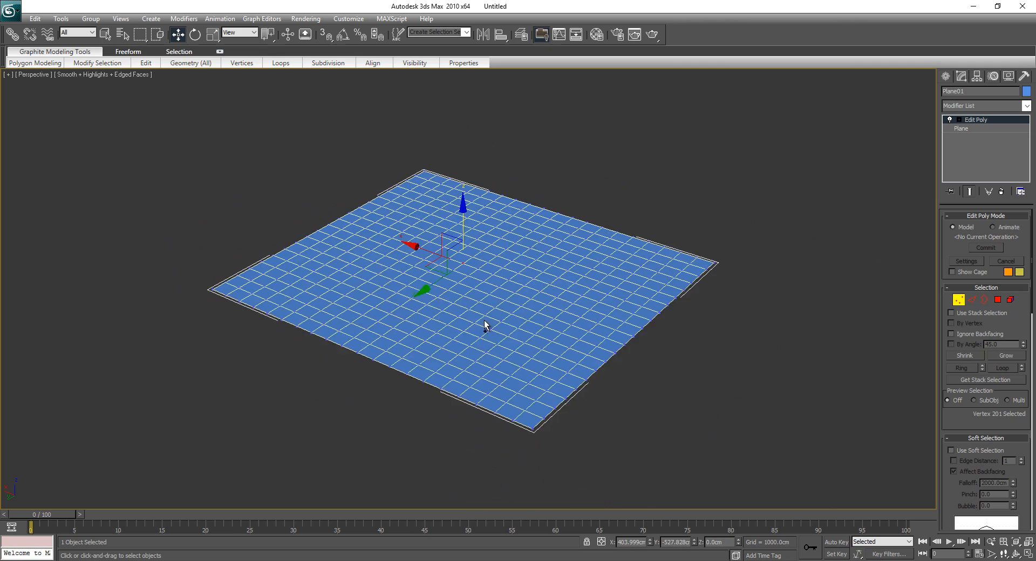
{"action": "scroll", "coordinate": [484, 320], "scroll_direction": "up", "scroll_amount": 5}
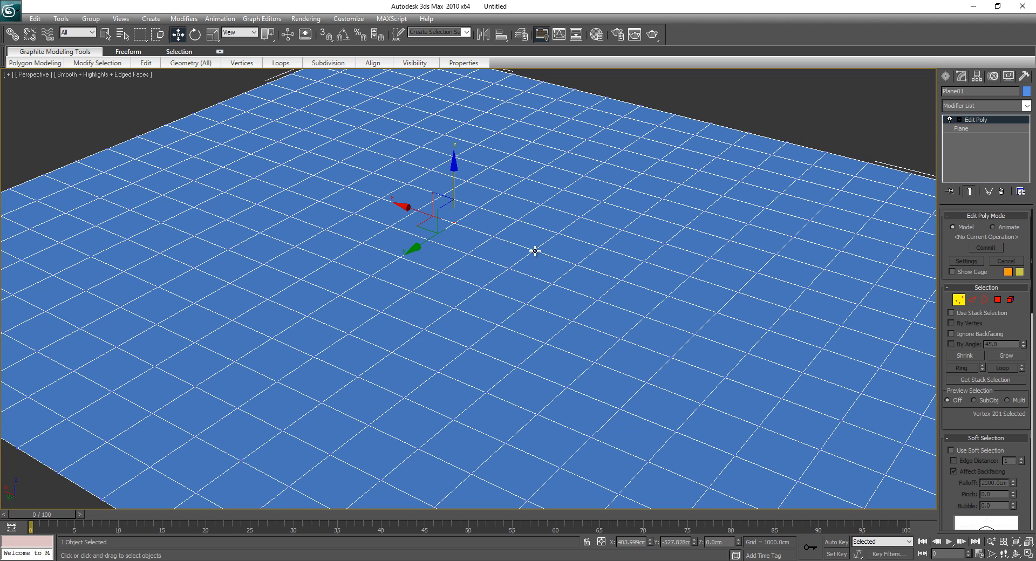
{"action": "left_click", "coordinate": [555, 234], "text": "ctrl"}
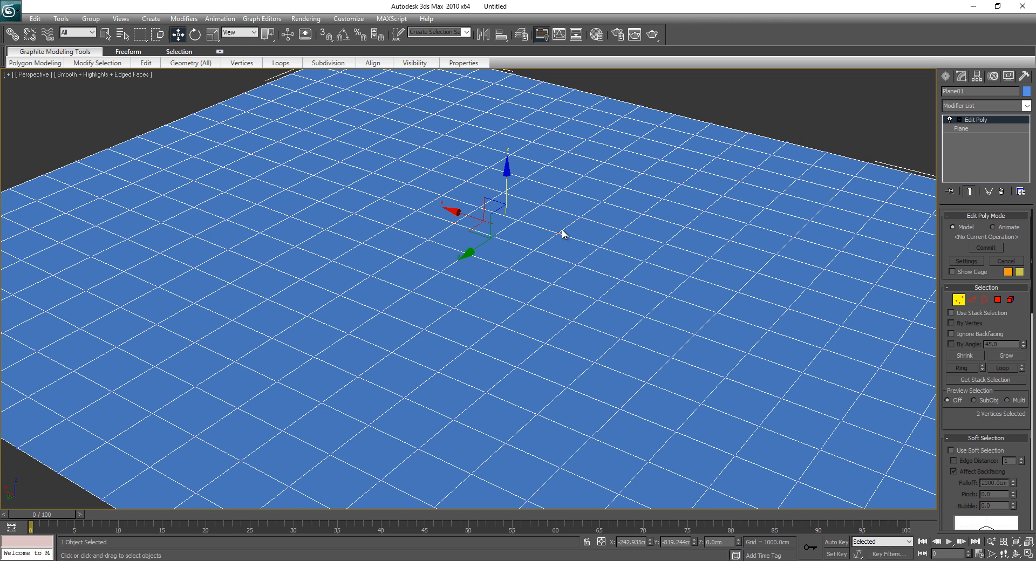
{"action": "left_click", "coordinate": [482, 287], "text": "ctrl"}
{"action": "left_click_drag", "start_coordinate": [502, 202], "coordinate": [501, 161]}
{"action": "mouse_move", "coordinate": [582, 235]}
{"action": "middle_mouse_down", "text": "alt"}
{"action": "mouse_move", "coordinate": [558, 247]}
{"action": "mouse_move", "coordinate": [506, 218]}
{"action": "mouse_move", "coordinate": [568, 238]}
{"action": "middle_mouse_up", "text": "alt"}
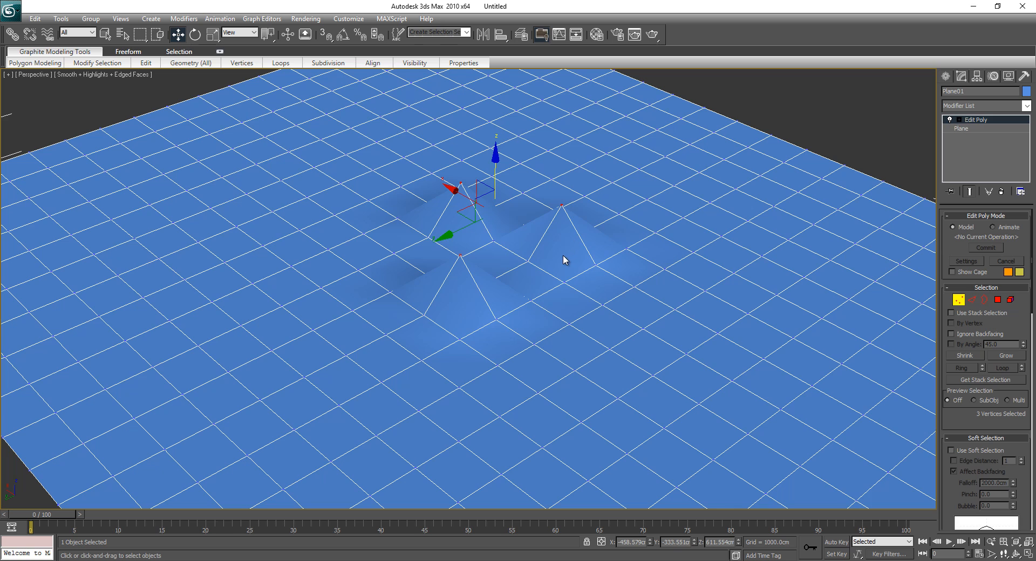
{"action": "key", "text": "ctrl+z"}
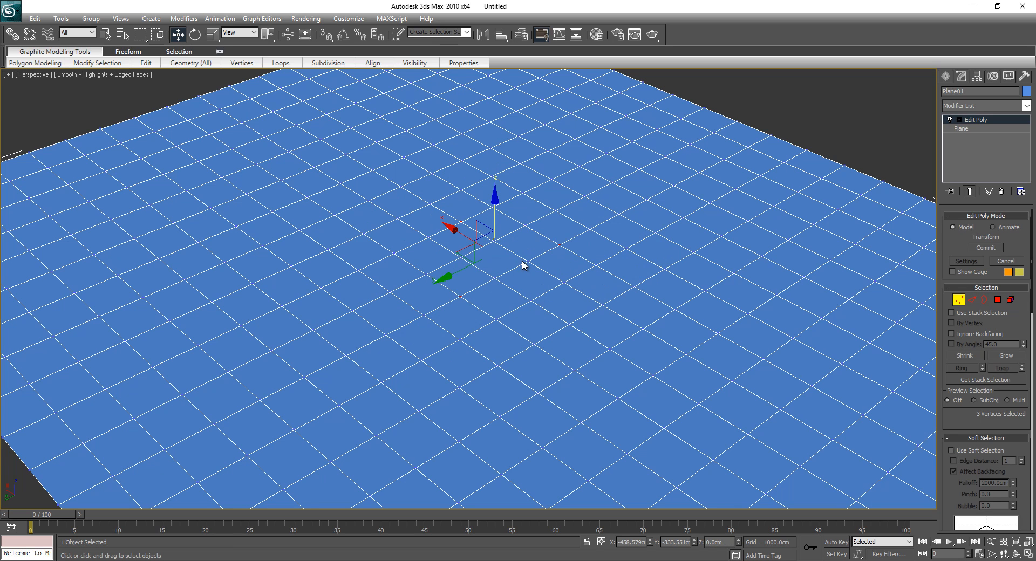
- Try region-selecting two separate patches of vertices and raising both together by about 608 cm
{"action": "left_click_drag", "start_coordinate": [218, 198], "coordinate": [365, 322]}
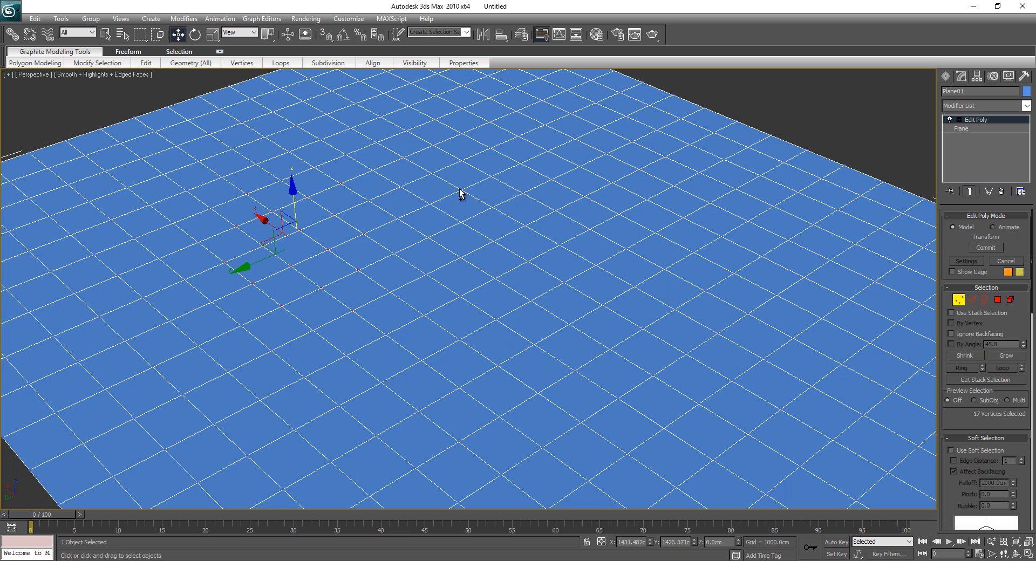
{"action": "left_click_drag", "start_coordinate": [500, 184], "coordinate": [620, 306]}
{"action": "left_click_drag", "start_coordinate": [401, 189], "coordinate": [403, 154]}
{"action": "mouse_move", "coordinate": [495, 212]}
{"action": "middle_mouse_down", "text": "alt"}
{"action": "mouse_move", "coordinate": [428, 192]}
{"action": "mouse_move", "coordinate": [492, 212]}
{"action": "middle_mouse_up", "text": "alt"}
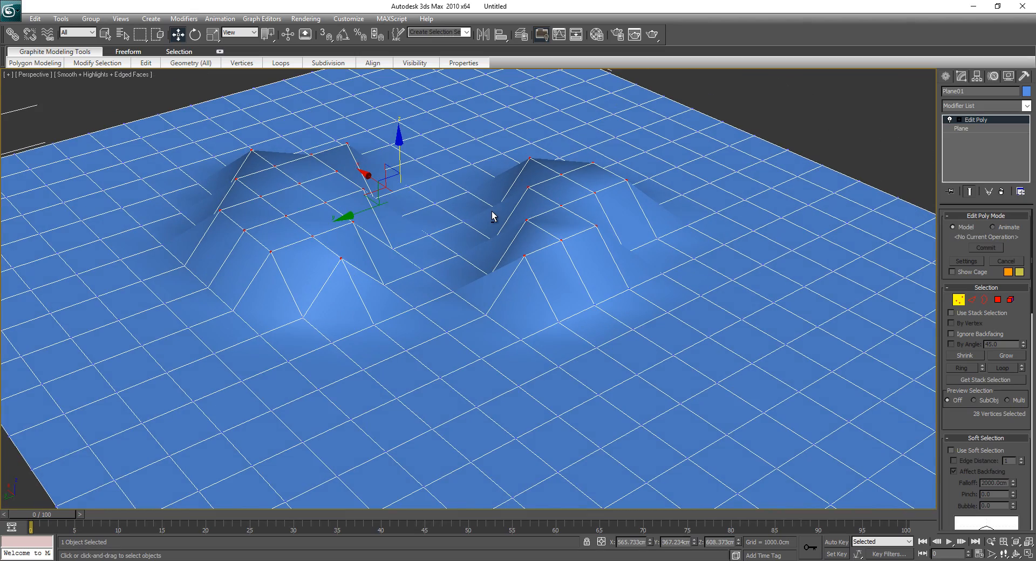
{"action": "key", "text": "ctrl+z"}
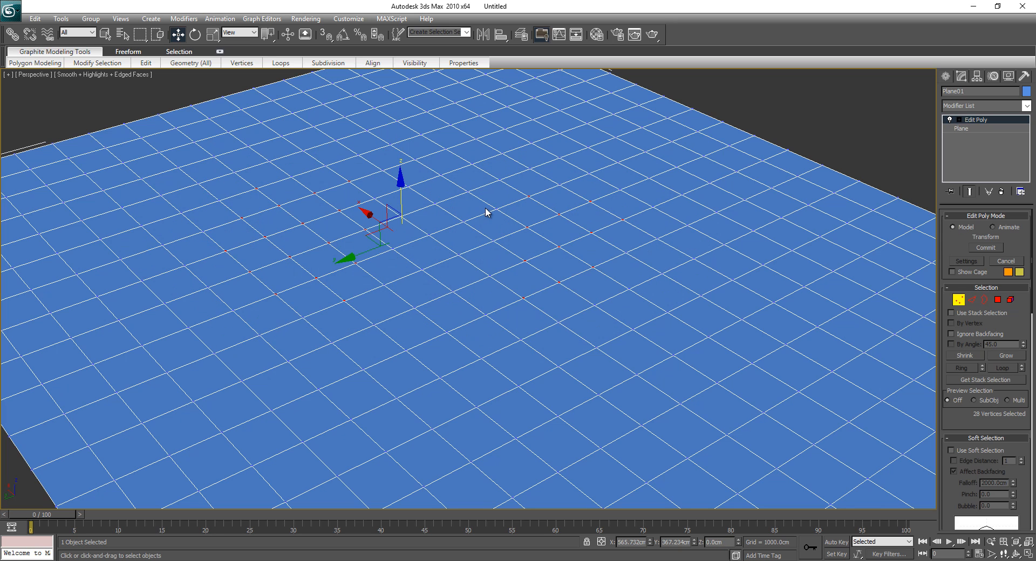
- Try raising three individually picked vertices spread diagonally across the middle of the plane
{"action": "left_click", "coordinate": [467, 192]}
{"action": "left_click", "coordinate": [528, 229], "text": "ctrl"}
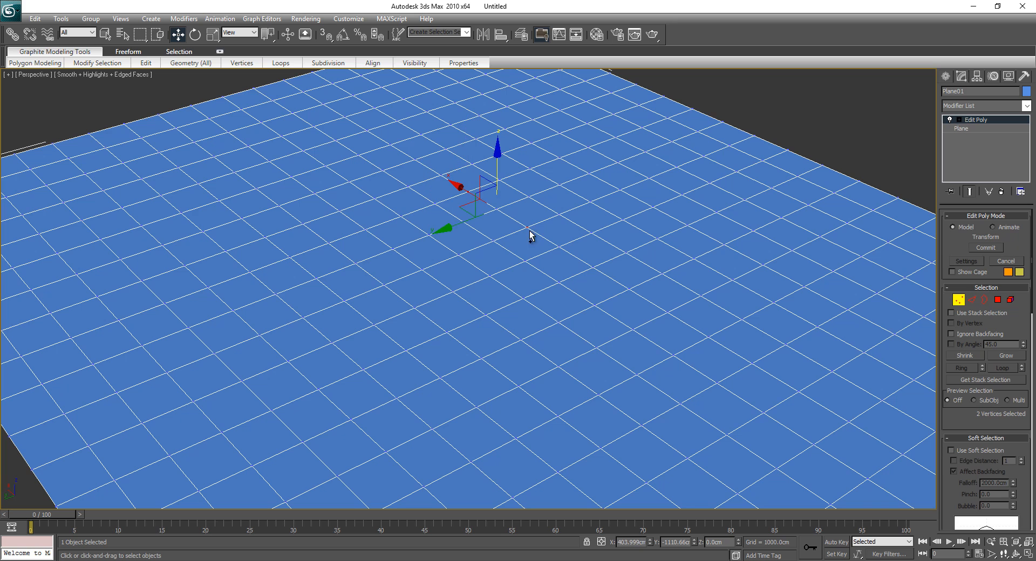
{"action": "left_click", "coordinate": [629, 289], "text": "ctrl"}
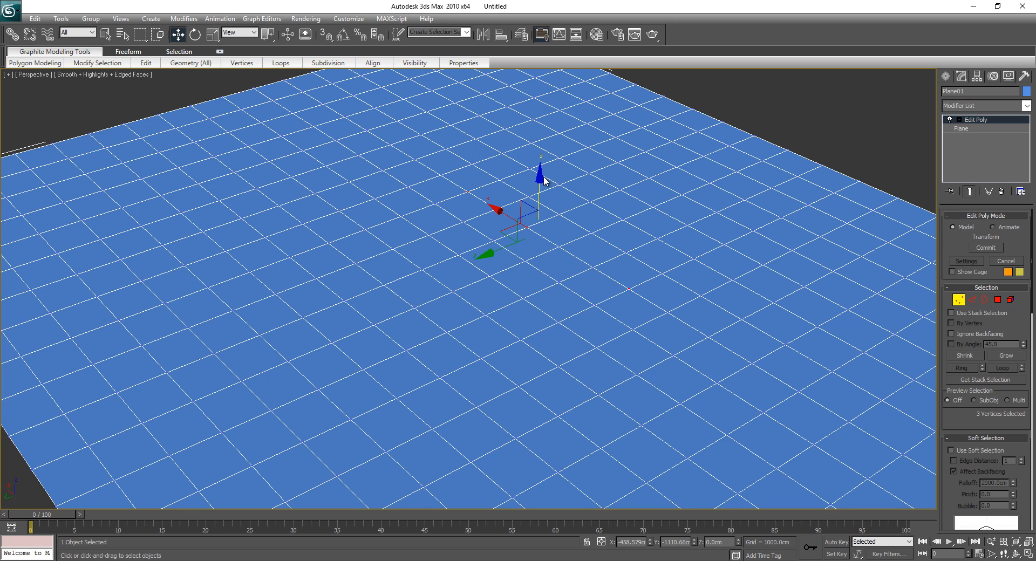
{"action": "left_click_drag", "start_coordinate": [539, 180], "coordinate": [536, 144]}
{"action": "key", "text": "ctrl+z"}
- Remove the nearest of the three vertices from the selection and try raising the remaining two about 630 cm
{"action": "mouse_move", "coordinate": [629, 288]}
{"action": "left_mouse_down"}
{"action": "mouse_move", "coordinate": [587, 215]}
{"action": "mouse_move", "coordinate": [634, 281]}
{"action": "left_mouse_up"}
{"action": "left_click", "coordinate": [628, 289], "text": "alt"}
{"action": "left_click_drag", "start_coordinate": [495, 149], "coordinate": [550, 214]}
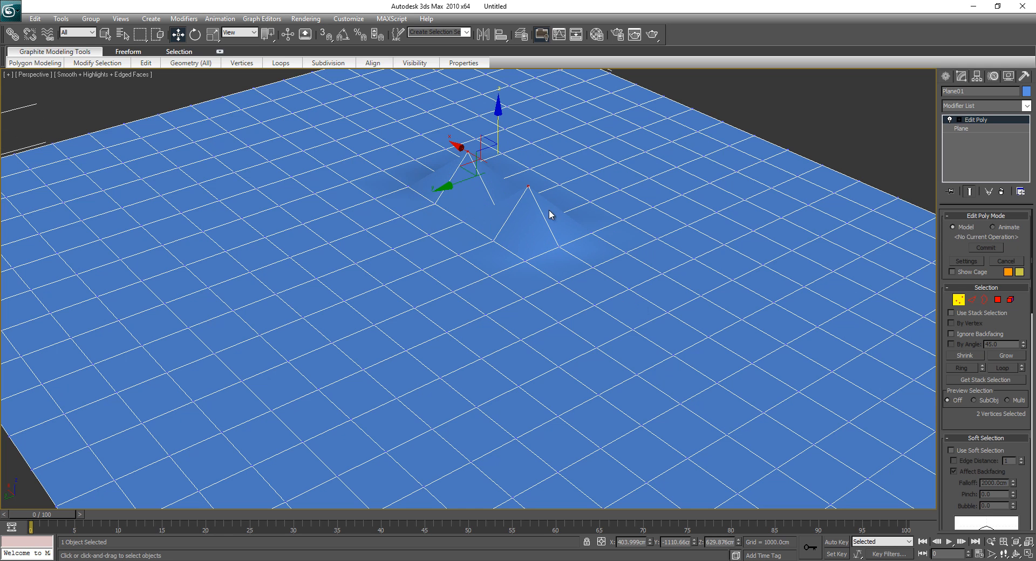
{"action": "right_click", "coordinate": [568, 240]}
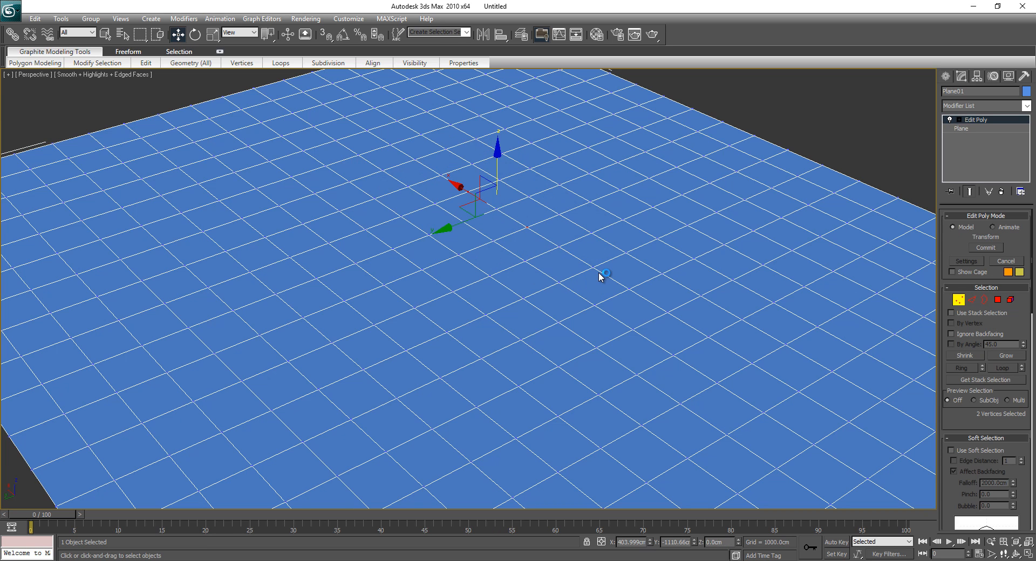
- Clear the vertex selection and cycle through the Select tool's region shapes back to rectangular
{"action": "left_click", "coordinate": [290, 185]}
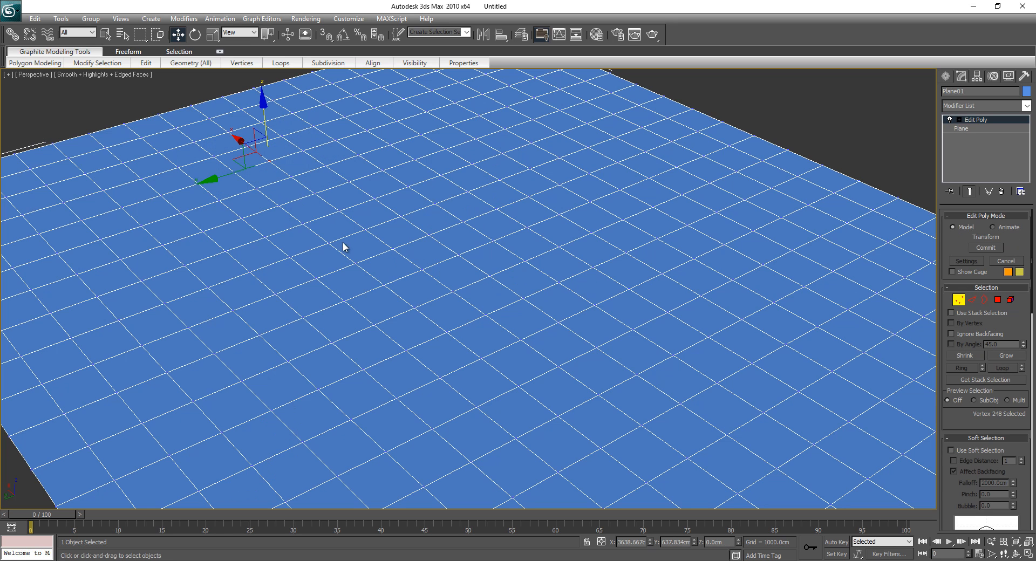
{"action": "left_click", "coordinate": [387, 199]}
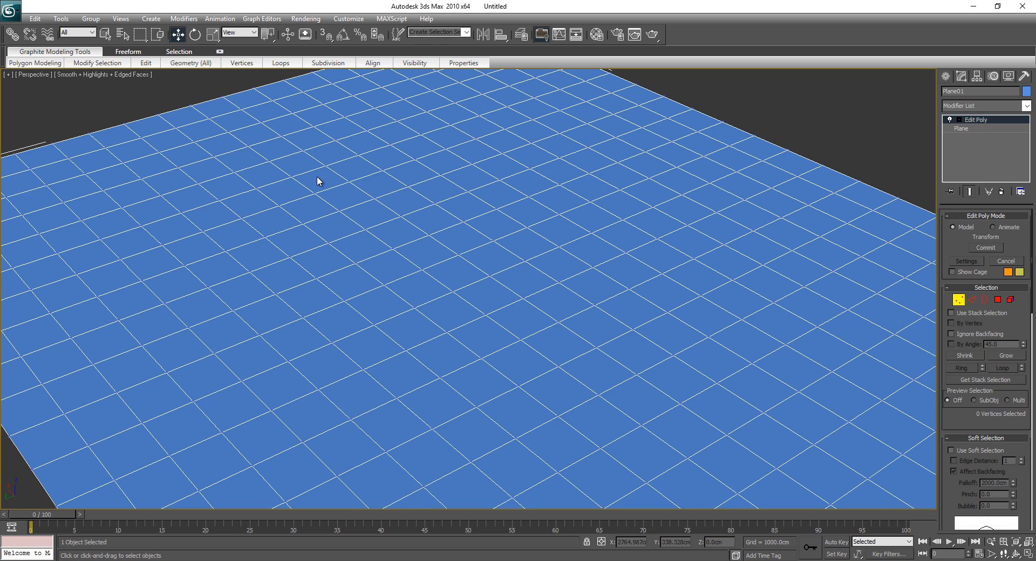
{"action": "key", "text": "q"}
{"action": "key", "text": "q"}
{"action": "key", "text": "q"}
{"action": "key", "text": "q"}
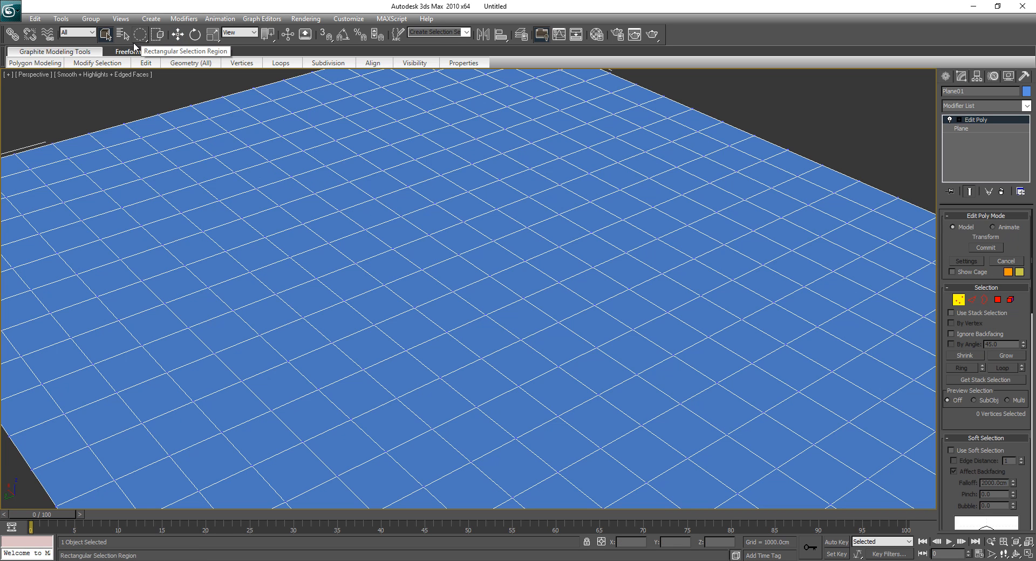
{"action": "key", "text": "q"}
{"action": "key", "text": "q"}
{"action": "key", "text": "q"}
{"action": "key", "text": "q"}
{"action": "key", "text": "q"}
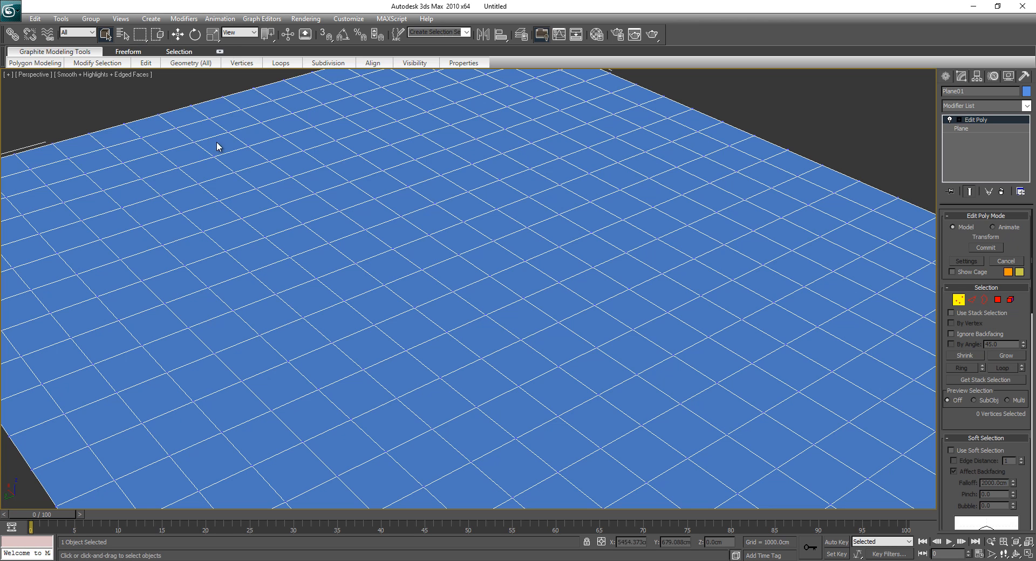
- Select a rectangular patch of vertices on the far-left part of the plane, set the selection region to circular, and activate the Move tool
{"action": "left_click_drag", "start_coordinate": [206, 159], "coordinate": [453, 340]}
{"action": "left_click_drag", "start_coordinate": [142, 35], "coordinate": [145, 76]}
{"action": "key", "text": "w"}
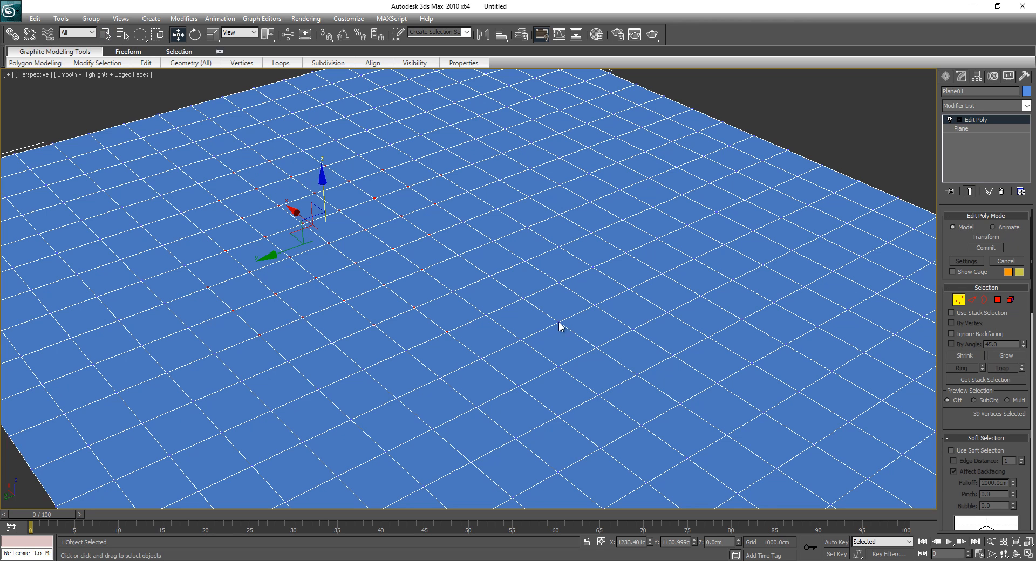
- Try moving the selected patch, and remove its right-hand vertices from the selection with a circular region
{"action": "left_click_drag", "start_coordinate": [322, 184], "coordinate": [404, 178]}
{"action": "key", "text": "ctrl+z"}
{"action": "left_click_drag", "start_coordinate": [561, 210], "coordinate": [368, 335]}
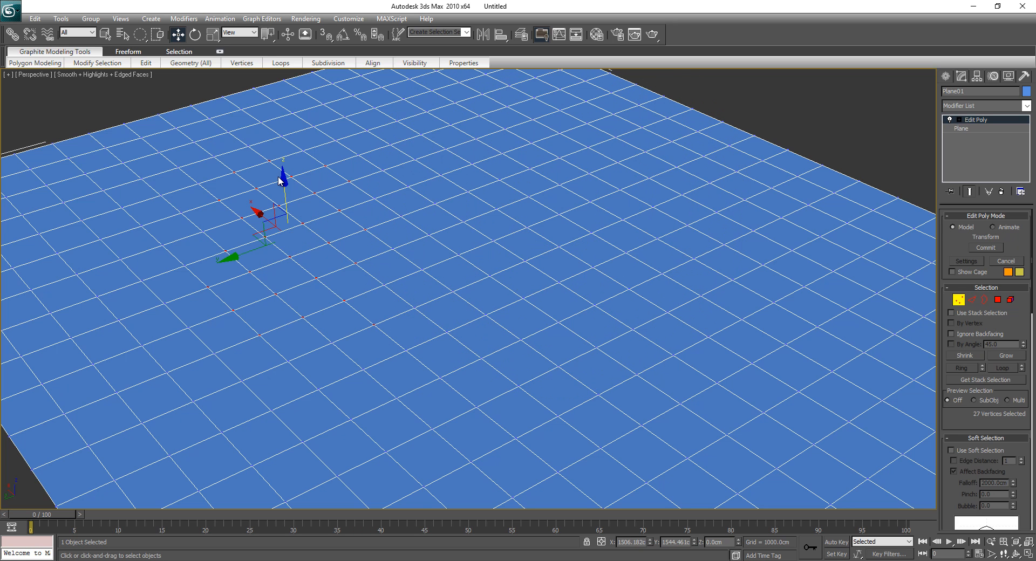
- Try raising the selected patch of vertices on the plane's far-left part about 813 cm
{"action": "left_click_drag", "start_coordinate": [282, 179], "coordinate": [493, 219]}
{"action": "right_click", "coordinate": [389, 196]}
{"action": "key", "text": "ctrl+z"}
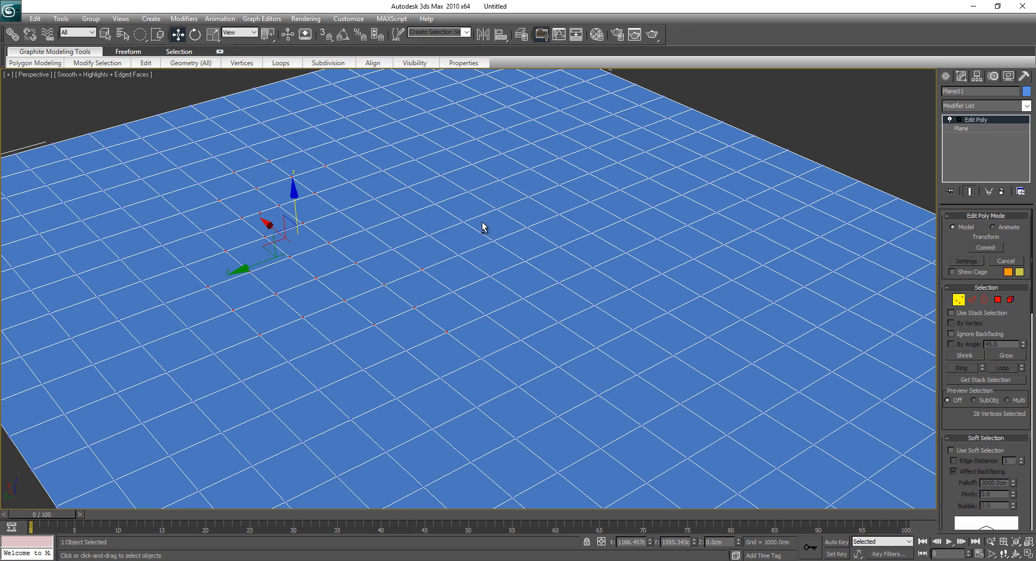
{"action": "left_click_drag", "start_coordinate": [292, 185], "coordinate": [294, 133]}
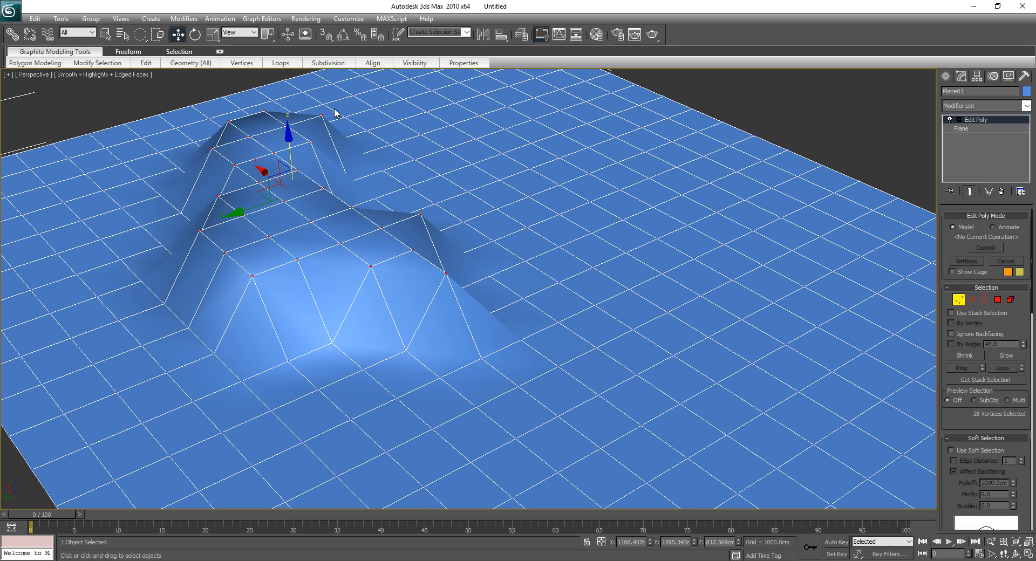
{"action": "left_click_drag", "start_coordinate": [415, 226], "coordinate": [438, 240], "text": "alt"}
{"action": "key", "text": "ctrl+z"}
{"action": "middle_click_drag", "start_coordinate": [407, 217], "coordinate": [400, 236], "text": "alt"}
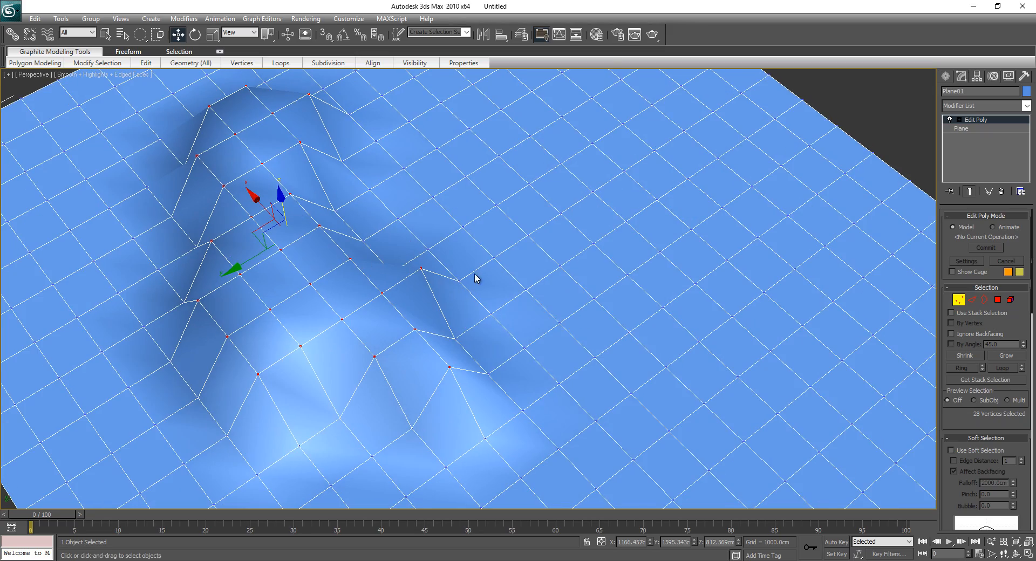
{"action": "key", "text": "ctrl+z"}
{"action": "middle_click_drag", "start_coordinate": [398, 256], "coordinate": [388, 255], "text": "alt"}
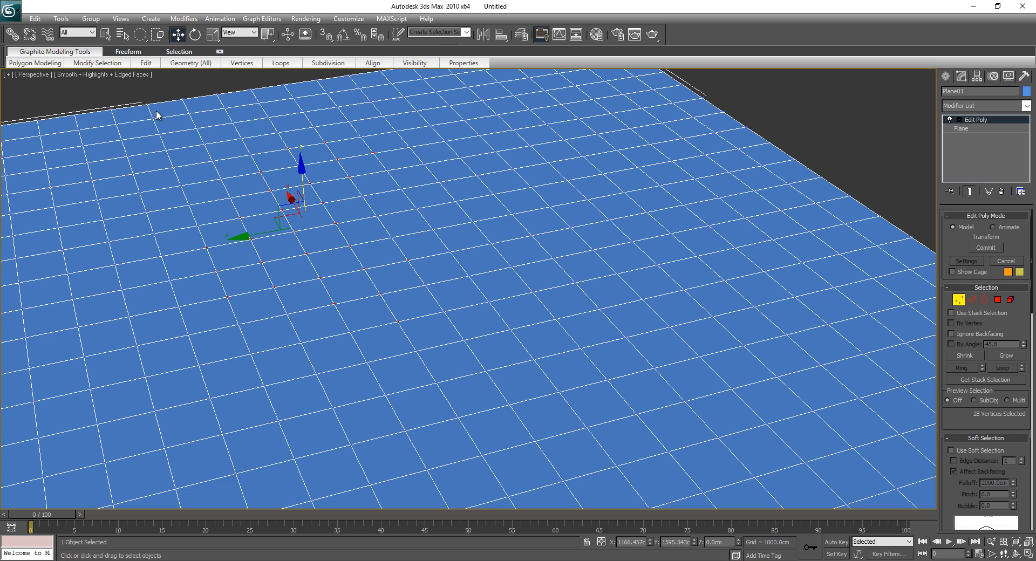
- Activate the Select tool and cycle its region shapes from circular back to rectangular
{"action": "left_click", "coordinate": [146, 63]}
{"action": "key", "text": "q"}
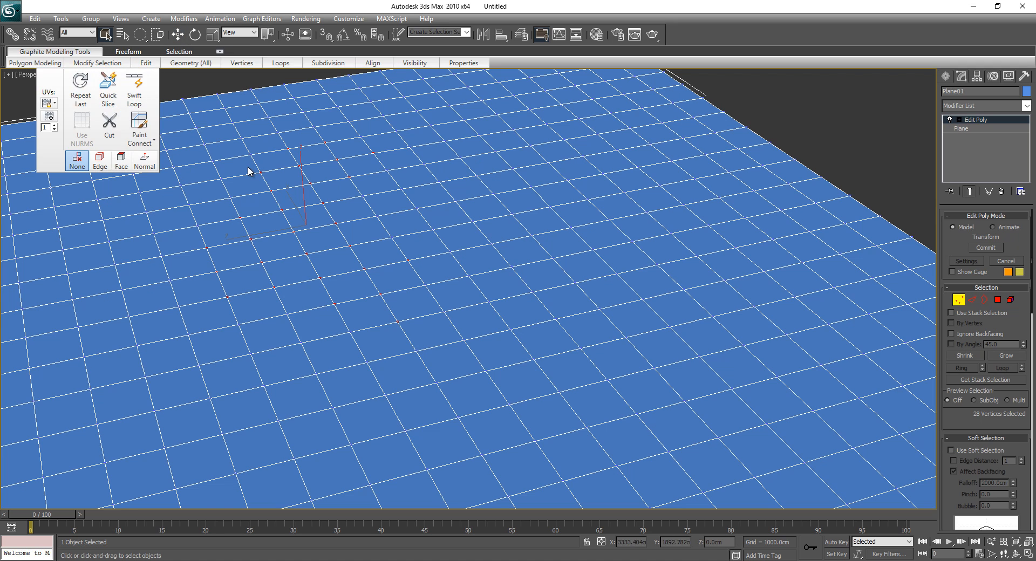
{"action": "key", "text": "q"}
{"action": "key", "text": "q"}
{"action": "key", "text": "q"}
{"action": "key", "text": "q"}
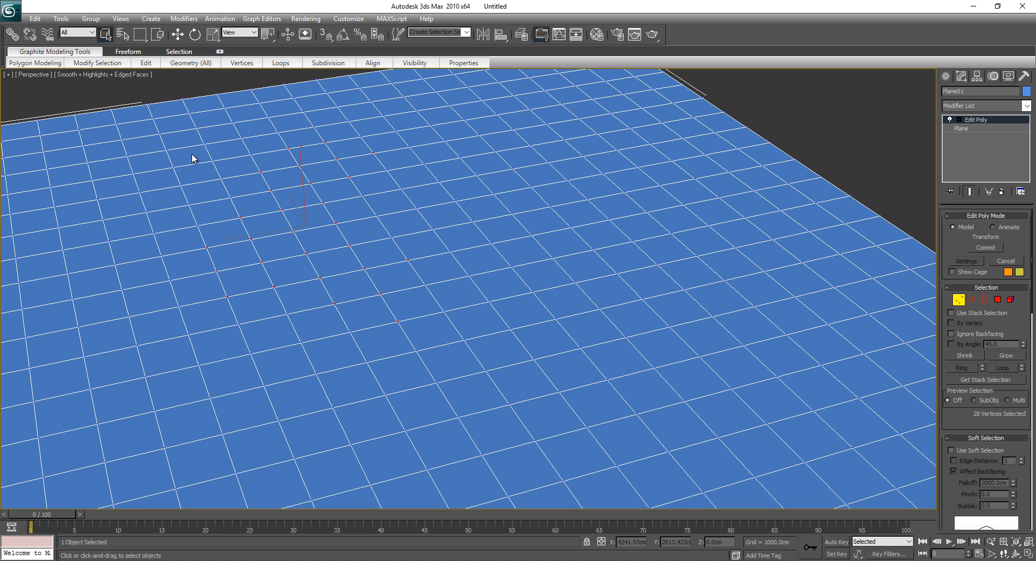
- Select four separate rectangular patches of vertices across the plane's far half and try raising them together about 883 cm
{"action": "left_click_drag", "start_coordinate": [193, 147], "coordinate": [291, 224]}
{"action": "left_click_drag", "start_coordinate": [430, 162], "coordinate": [500, 246], "text": "ctrl"}
{"action": "left_click_drag", "start_coordinate": [605, 165], "coordinate": [669, 259], "text": "ctrl"}
{"action": "left_click_drag", "start_coordinate": [757, 173], "coordinate": [832, 289], "text": "ctrl"}
{"action": "key", "text": "w"}
{"action": "left_click_drag", "start_coordinate": [520, 141], "coordinate": [521, 106]}
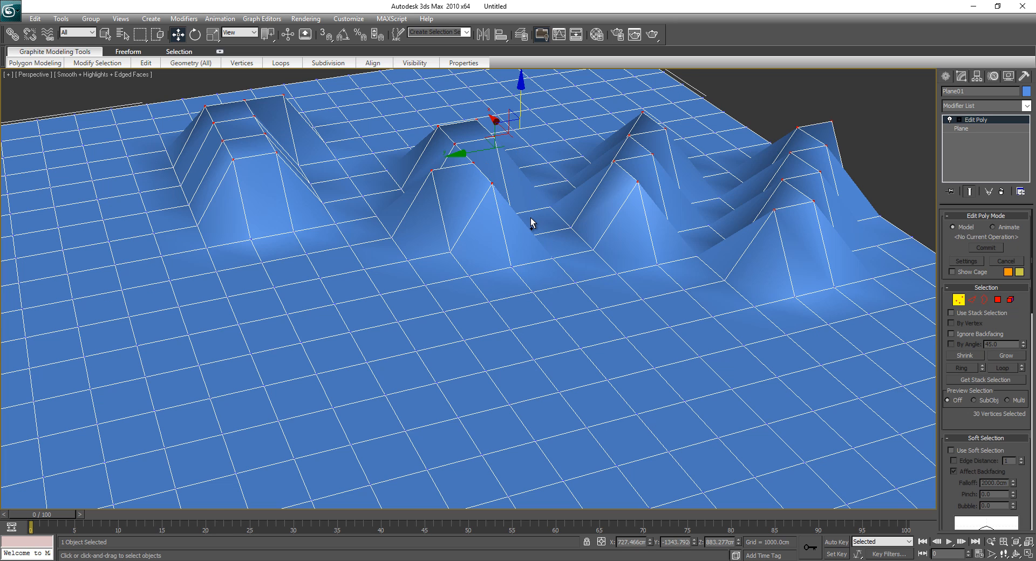
{"action": "key", "text": "ctrl+z"}
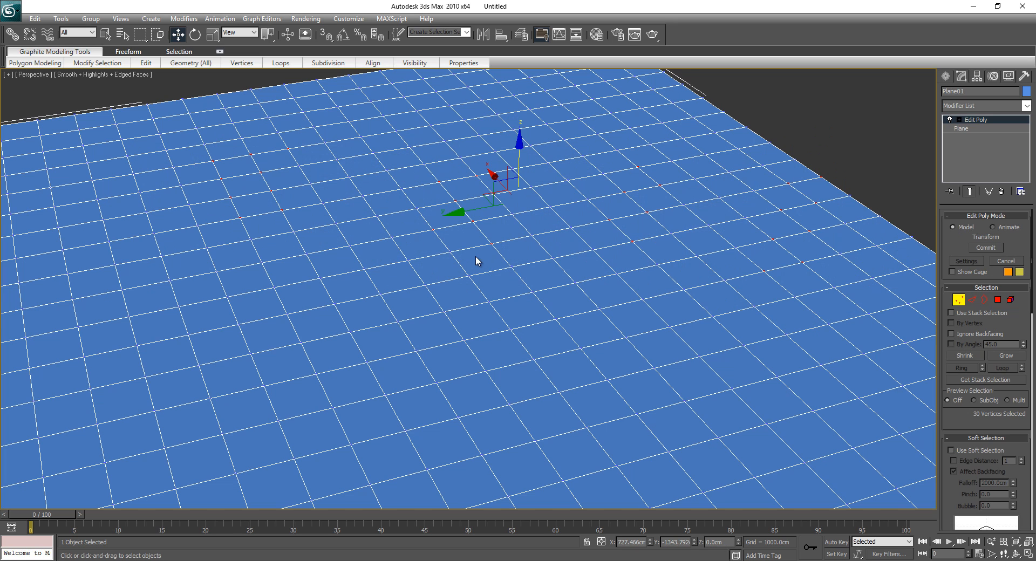
{"action": "left_click", "coordinate": [812, 145]}
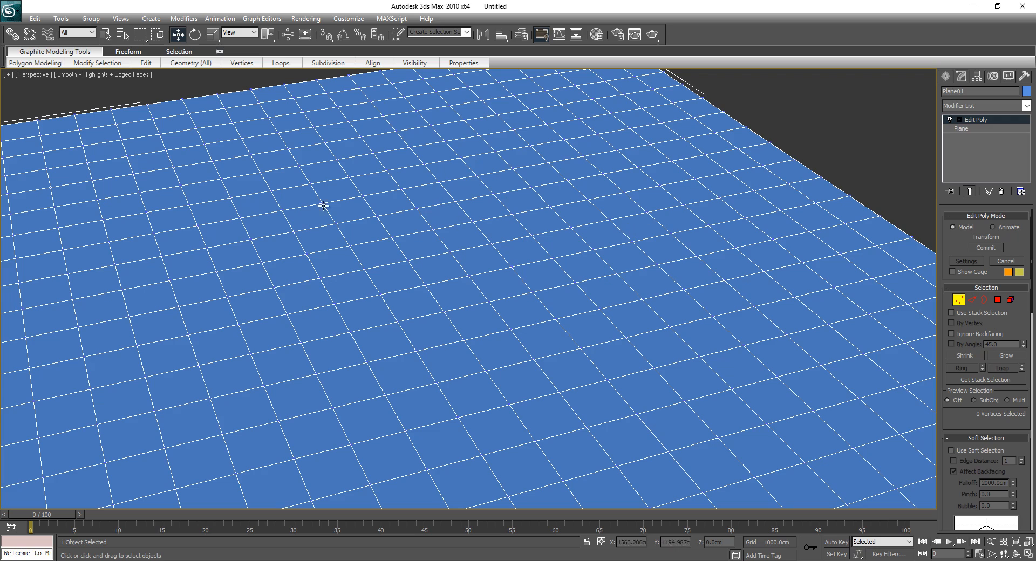
- Select the single vertex at the plane's centre and try raising it high above the surface
{"action": "scroll", "coordinate": [458, 279], "scroll_direction": "down", "scroll_amount": 10}
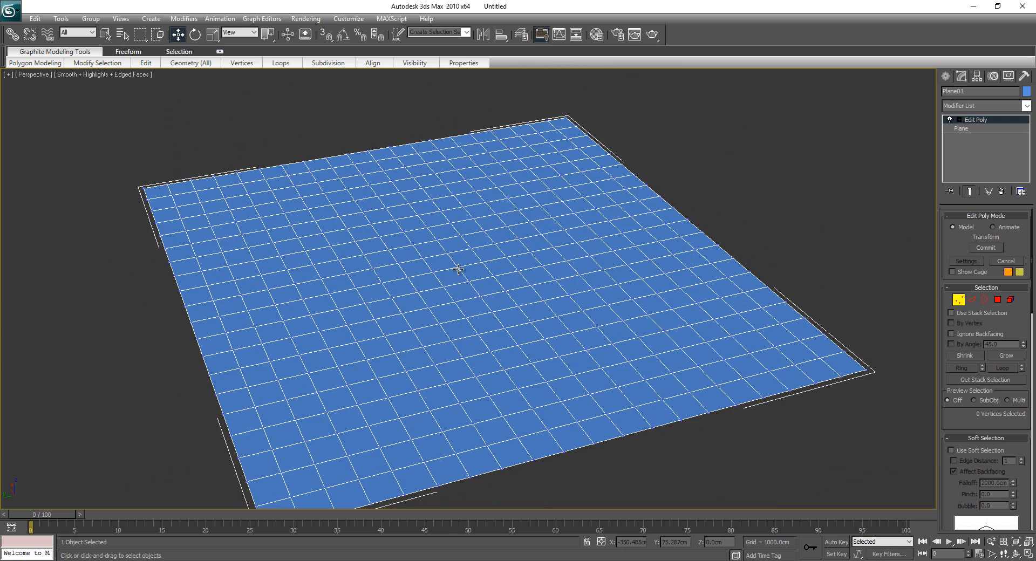
{"action": "left_click", "coordinate": [433, 272]}
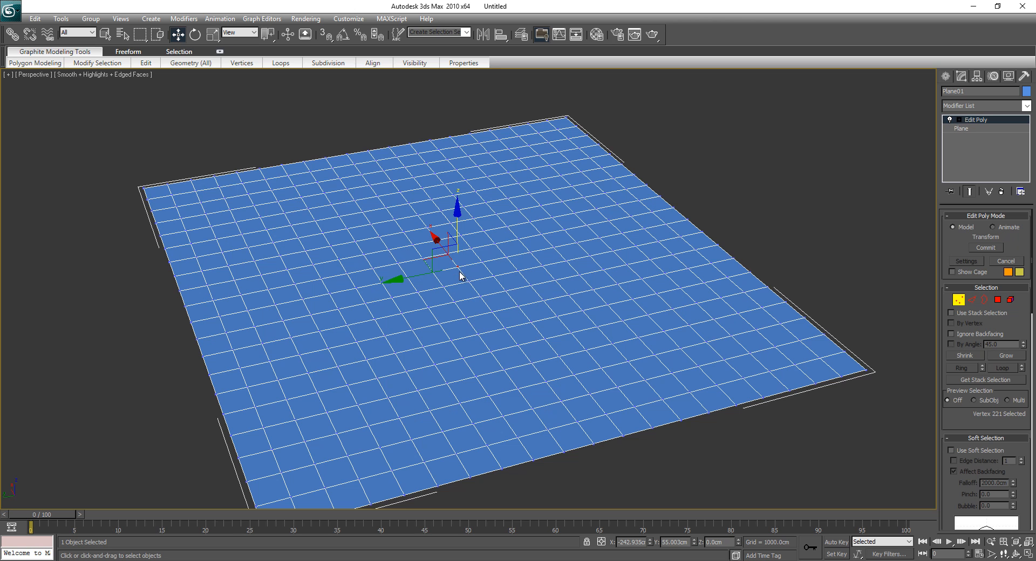
{"action": "left_click_drag", "start_coordinate": [456, 212], "coordinate": [449, 53]}
{"action": "key", "text": "ctrl+z"}
- Turn on Use Soft Selection for the centre vertex and collapse the Edit Vertices settings
{"action": "left_click_drag", "start_coordinate": [1022, 339], "coordinate": [896, 289]}
{"action": "left_click_drag", "start_coordinate": [1020, 259], "coordinate": [1019, 218]}
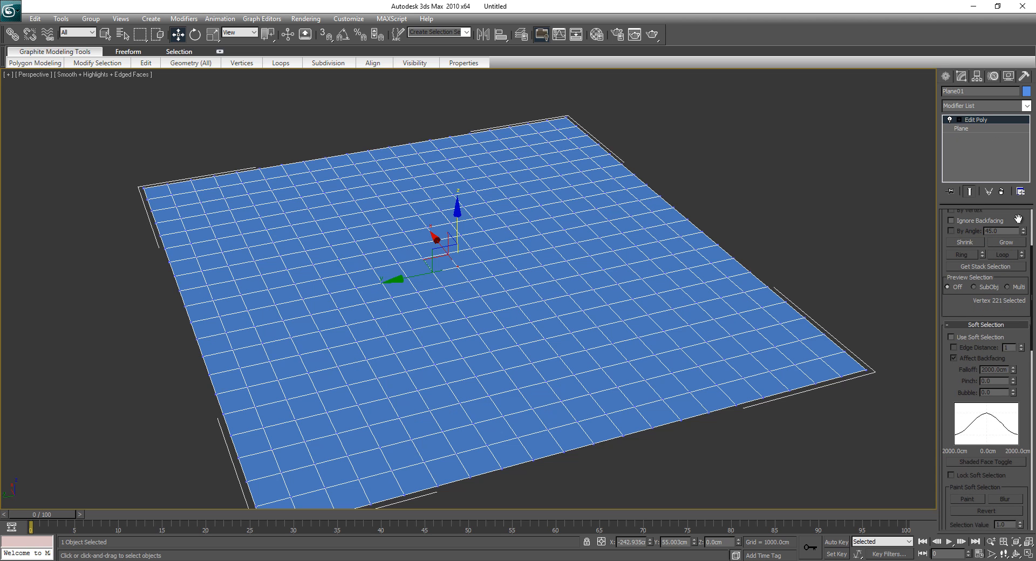
{"action": "left_click", "coordinate": [965, 325]}
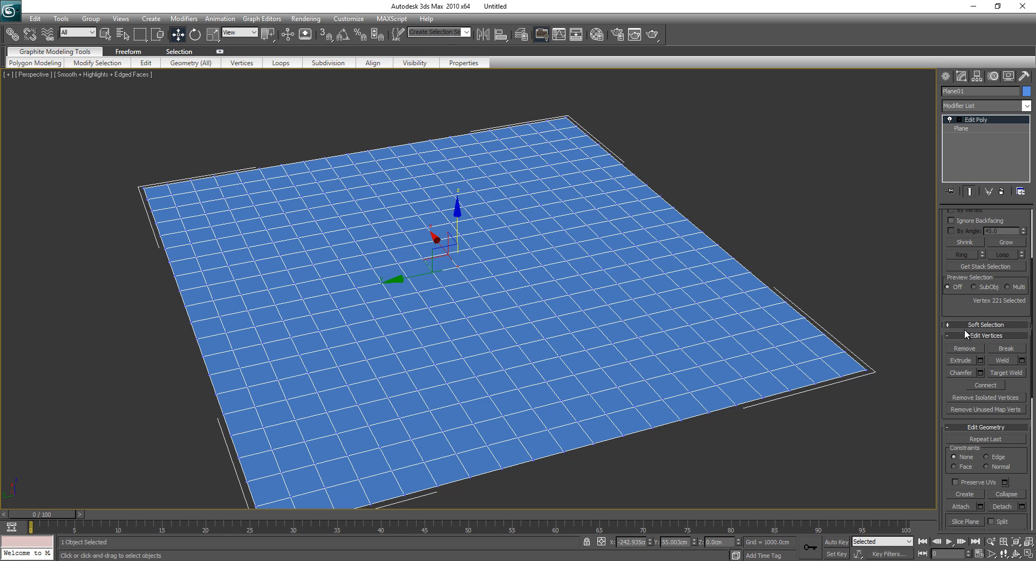
{"action": "left_click", "coordinate": [981, 335]}
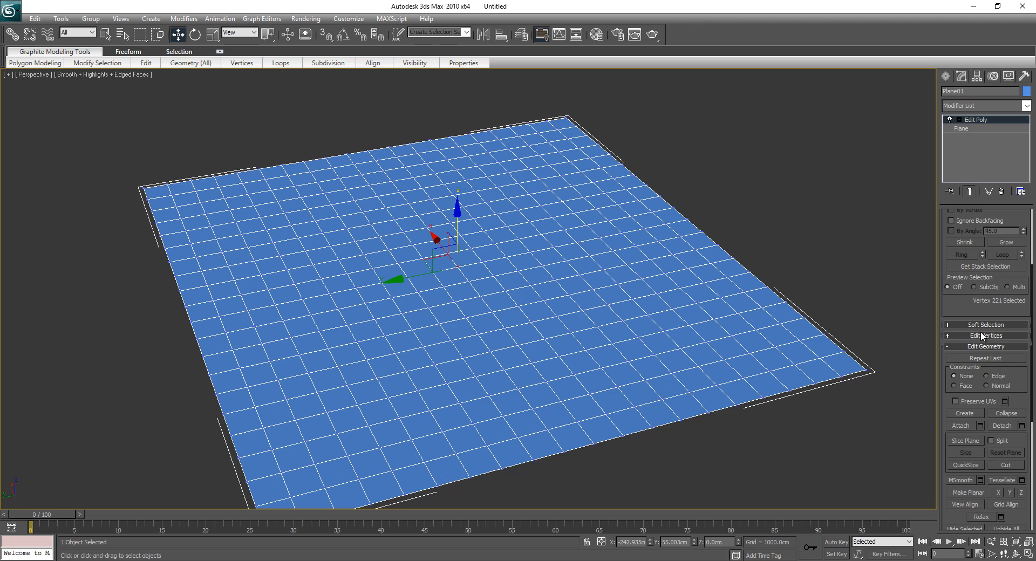
{"action": "left_click", "coordinate": [982, 325]}
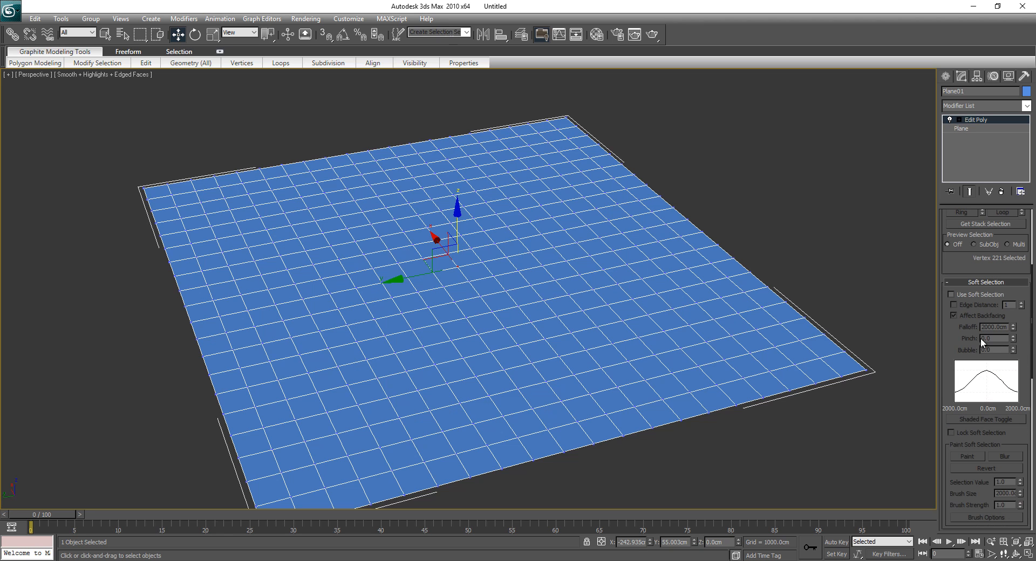
{"action": "left_click", "coordinate": [952, 296]}
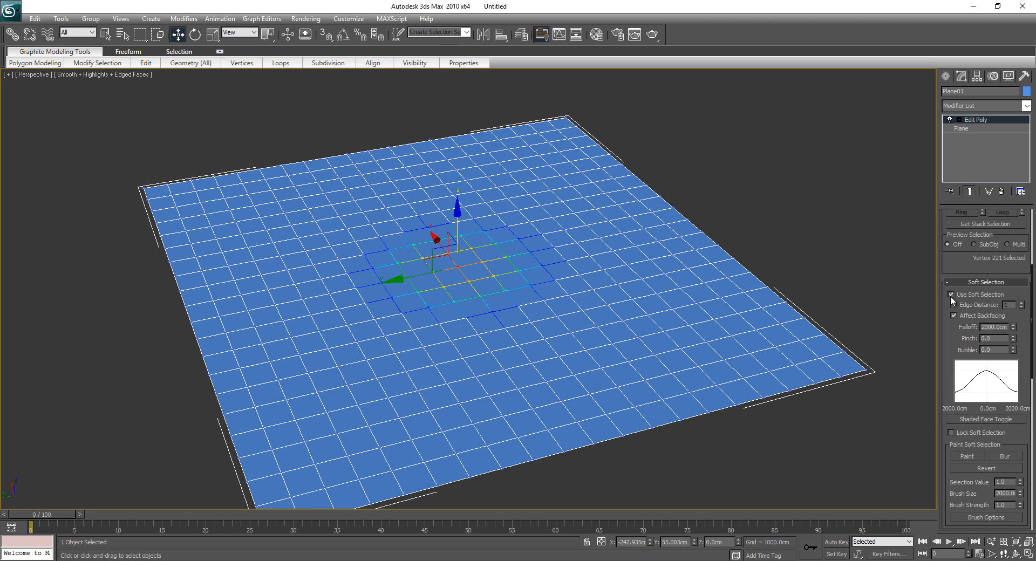
{"action": "left_click", "coordinate": [951, 296]}
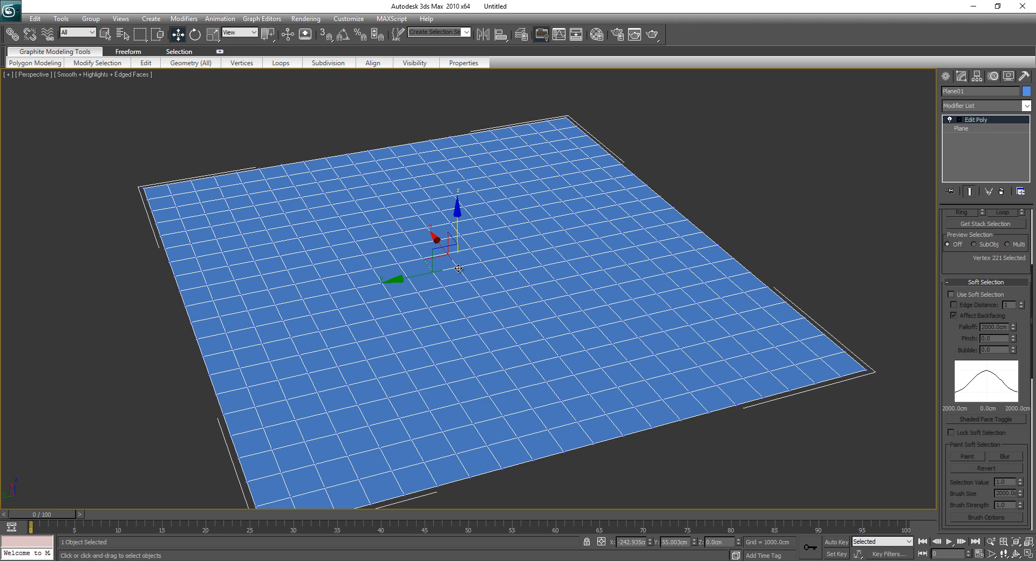
{"action": "left_click", "coordinate": [951, 295]}
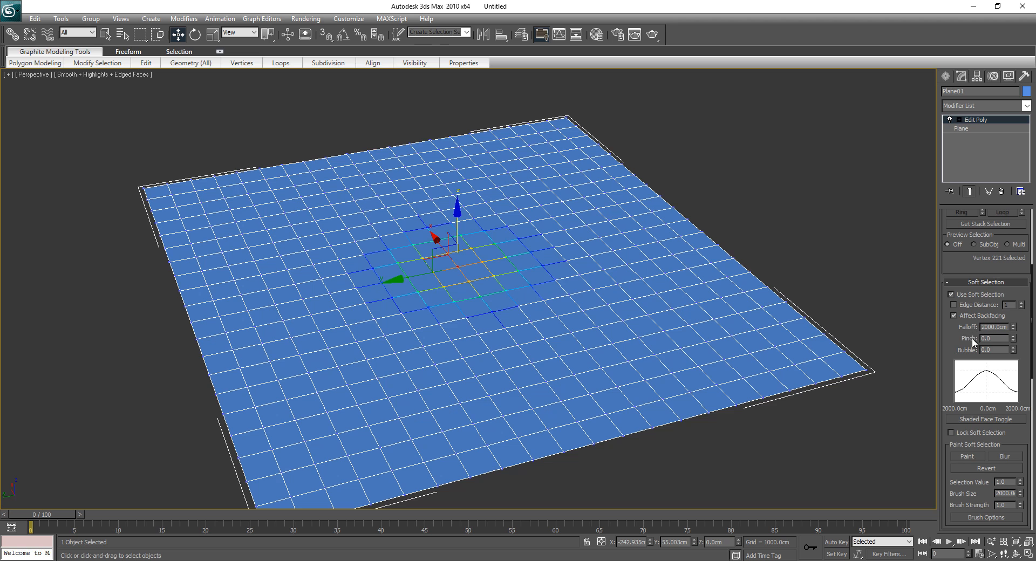
- Try raising the softly selected centre vertex about 800 cm and examine the resulting hill
{"action": "left_click_drag", "start_coordinate": [458, 216], "coordinate": [459, 178]}
{"action": "middle_click_drag", "start_coordinate": [481, 241], "coordinate": [435, 264], "text": "alt"}
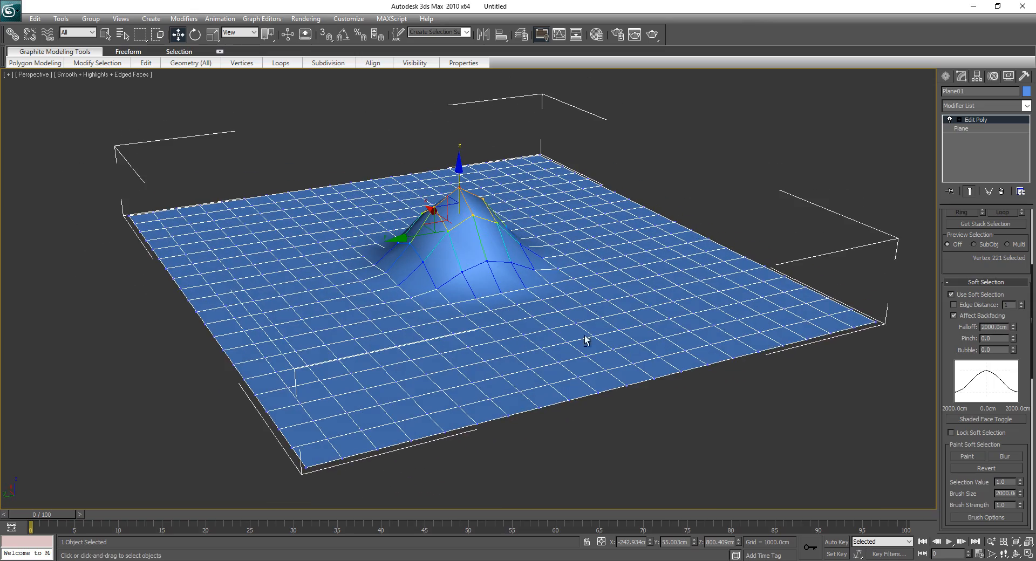
{"action": "middle_click_drag", "start_coordinate": [513, 262], "coordinate": [486, 259], "text": "alt"}
{"action": "middle_click_drag", "start_coordinate": [453, 290], "coordinate": [491, 302], "text": "alt"}
{"action": "key", "text": "ctrl+z"}
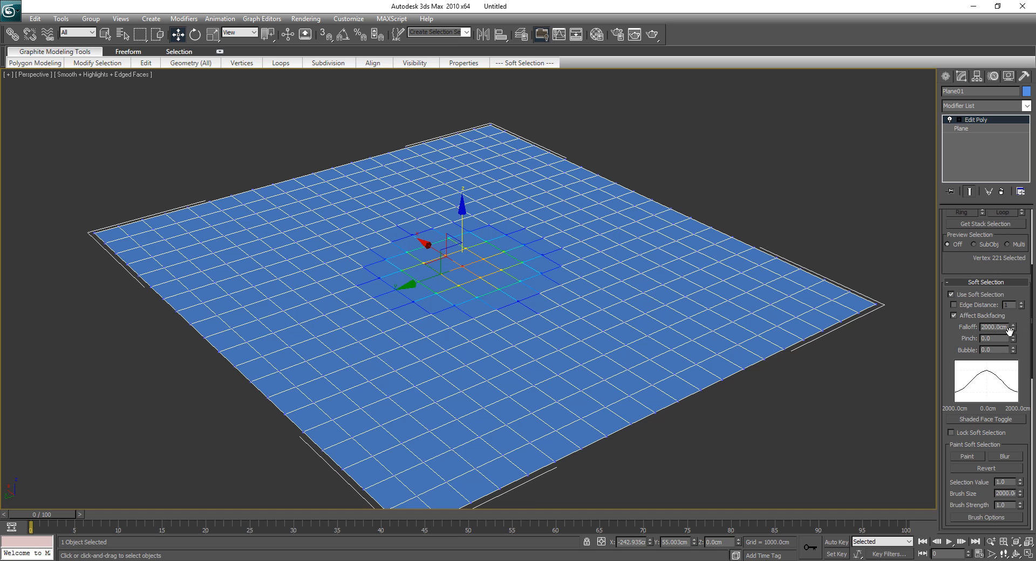
- Set the soft selection falloff to 5080 cm and try raising the centre vertex about 1048 cm, and again about 1033 cm
{"action": "left_click_drag", "start_coordinate": [1014, 331], "coordinate": [1023, 249]}
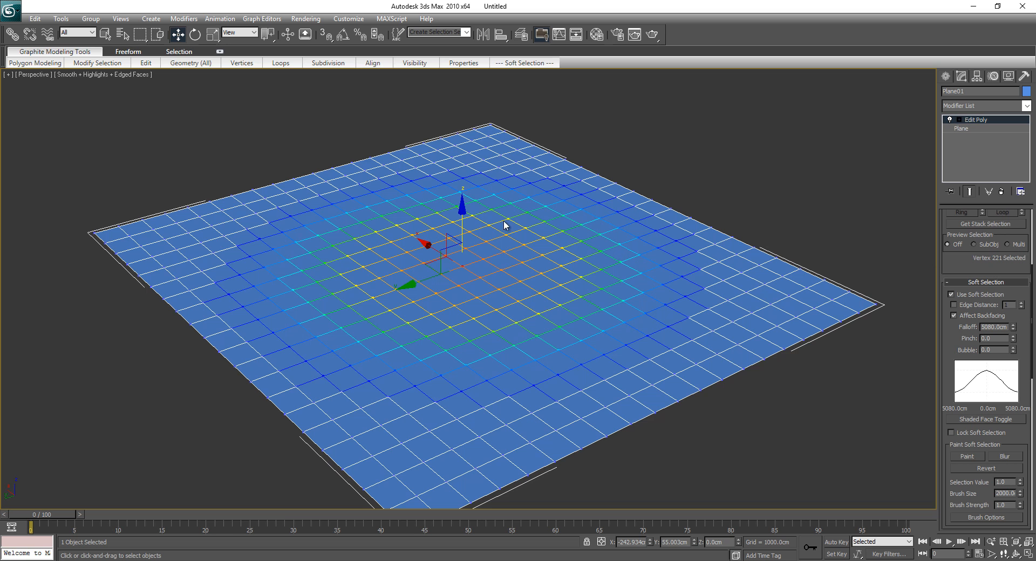
{"action": "left_click_drag", "start_coordinate": [463, 216], "coordinate": [468, 90]}
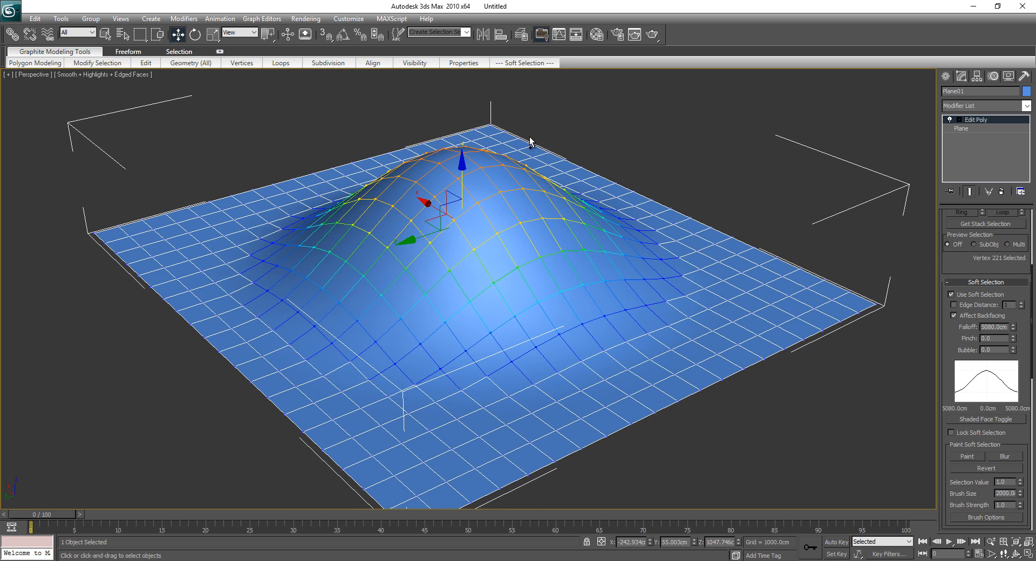
{"action": "key", "text": "ctrl+z"}
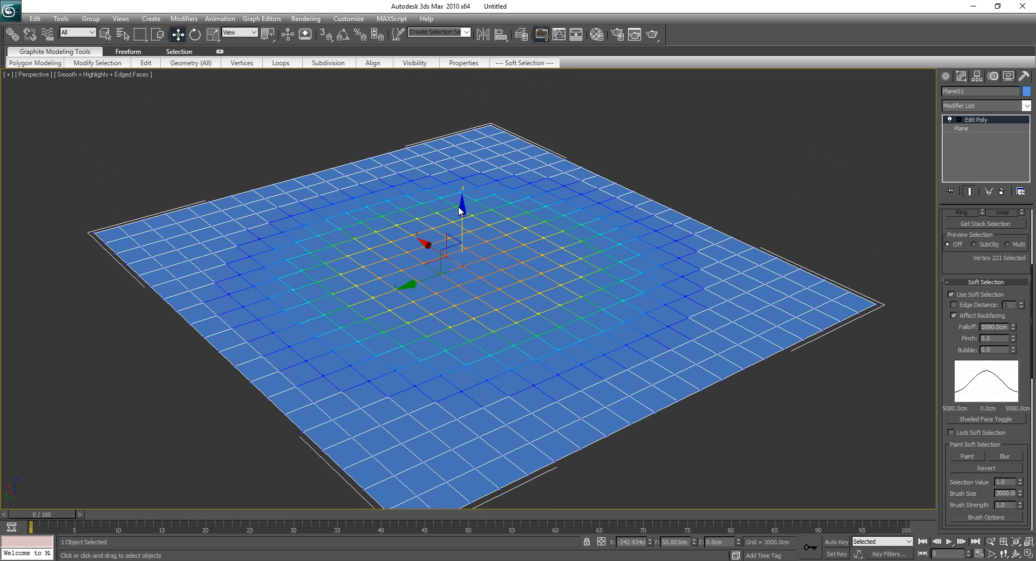
{"action": "left_click_drag", "start_coordinate": [462, 210], "coordinate": [463, 120]}
{"action": "middle_click_drag", "start_coordinate": [435, 307], "coordinate": [460, 268], "text": "alt"}
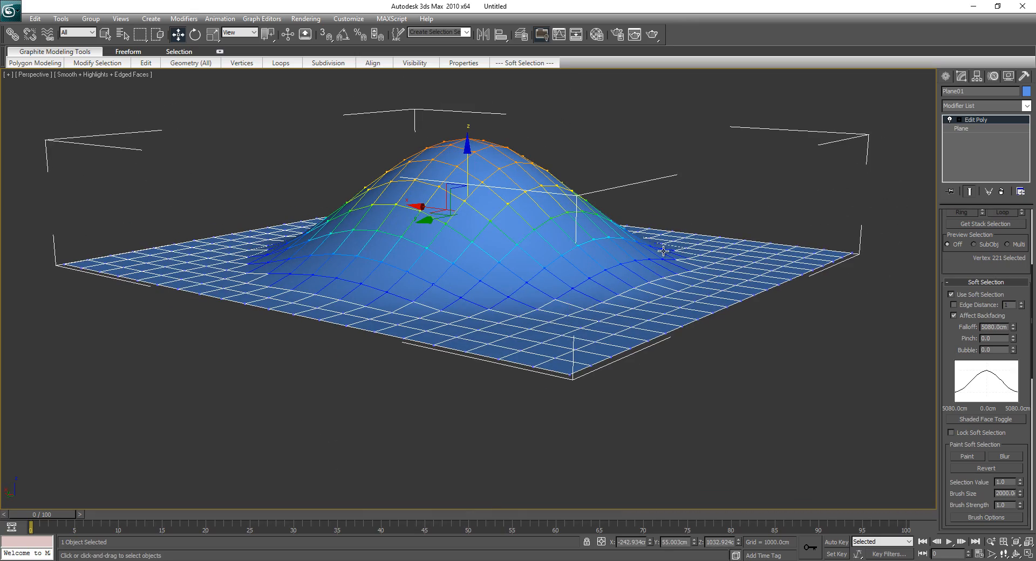
{"action": "middle_click_drag", "start_coordinate": [663, 251], "coordinate": [638, 266], "text": "alt"}
{"action": "key", "text": "ctrl+z"}
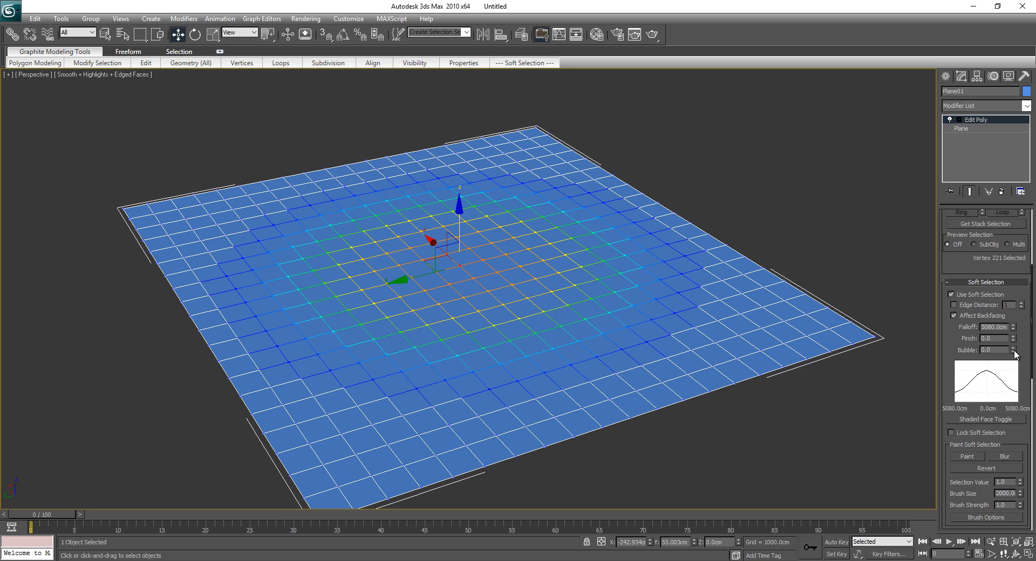
- Set the soft selection Pinch to 0.9 and try pulling the centre vertex up into a pointed peak
{"action": "left_click_drag", "start_coordinate": [1013, 339], "coordinate": [1016, 287]}
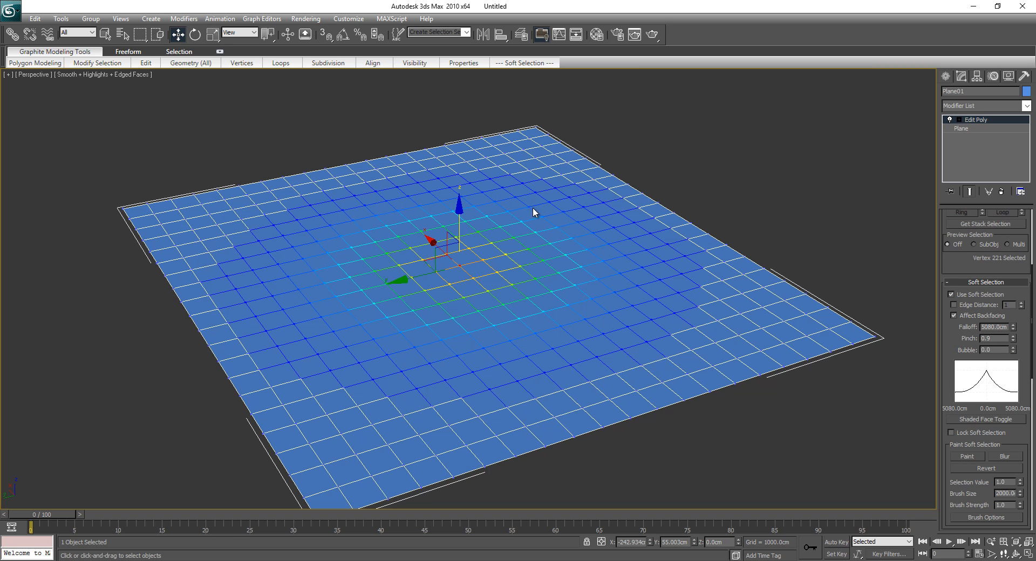
{"action": "left_click_drag", "start_coordinate": [461, 214], "coordinate": [430, 237]}
{"action": "mouse_move", "coordinate": [430, 237]}
{"action": "middle_mouse_down", "text": "alt"}
{"action": "mouse_move", "coordinate": [431, 184]}
{"action": "mouse_move", "coordinate": [432, 232]}
{"action": "mouse_move", "coordinate": [432, 189]}
{"action": "mouse_move", "coordinate": [443, 218]}
{"action": "mouse_move", "coordinate": [426, 226]}
{"action": "mouse_move", "coordinate": [437, 231]}
{"action": "middle_mouse_up", "text": "alt"}
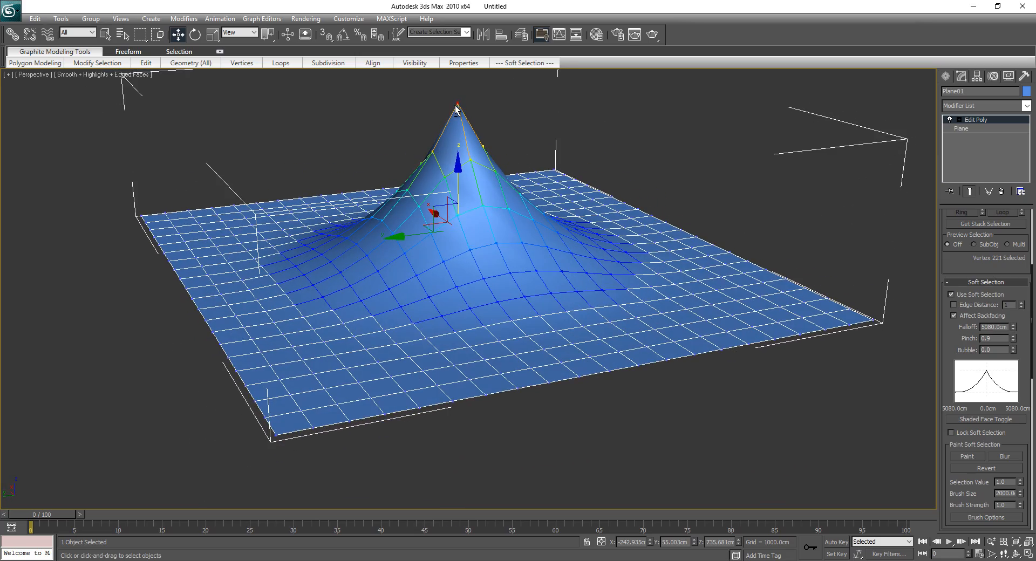
{"action": "middle_click_drag", "start_coordinate": [479, 187], "coordinate": [464, 216], "text": "alt"}
{"action": "key", "text": "ctrl+z"}
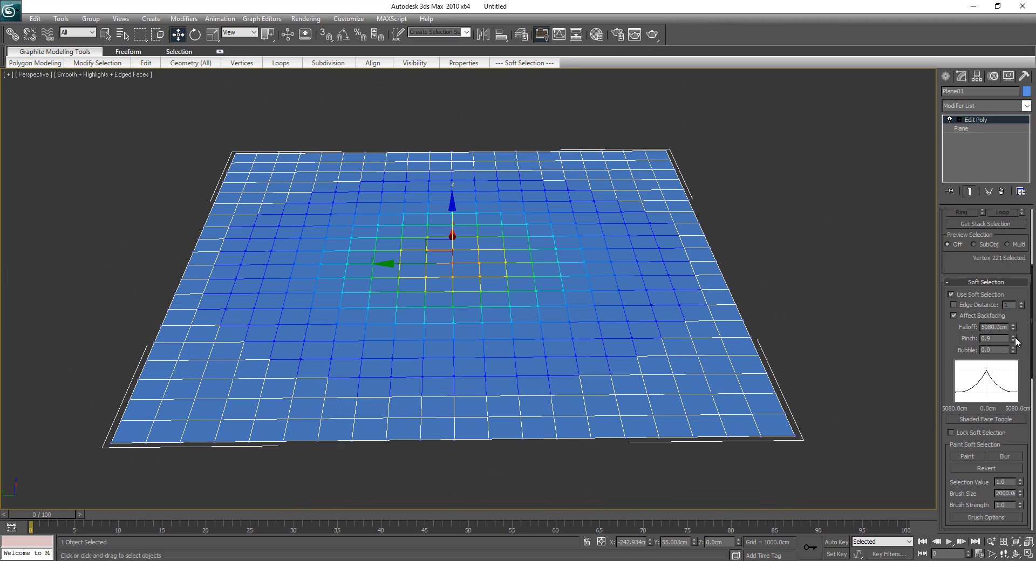
- Set the soft selection Pinch to -0.62 and try raising the centre vertex
{"action": "left_click_drag", "start_coordinate": [1015, 339], "coordinate": [1023, 420]}
{"action": "left_click_drag", "start_coordinate": [454, 209], "coordinate": [453, 154]}
{"action": "middle_click_drag", "start_coordinate": [486, 243], "coordinate": [540, 270], "text": "alt"}
{"action": "key", "text": "ctrl+z"}
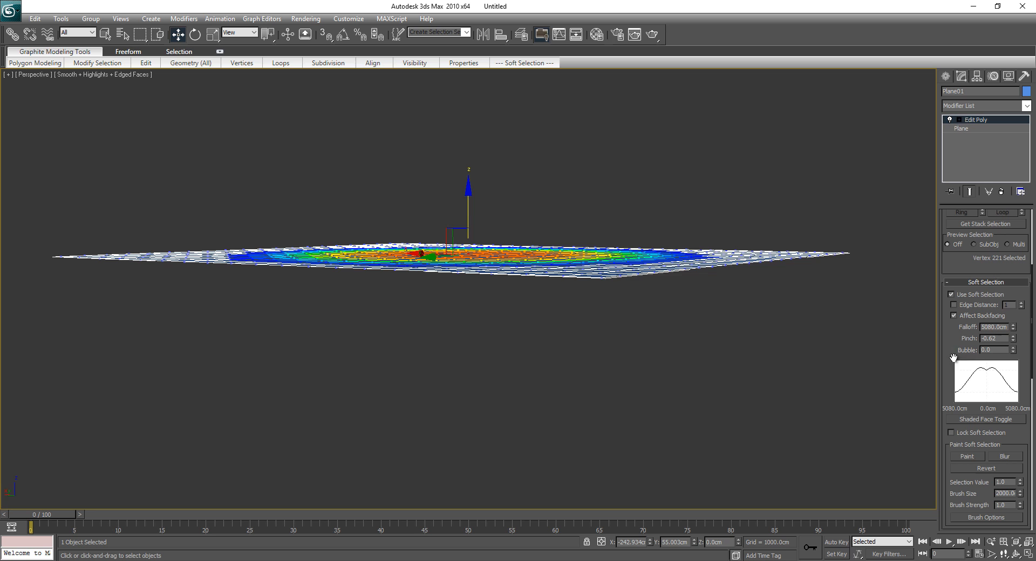
- Set the soft selection Bubble to -0.386 and reset Pinch to 0.0
{"action": "mouse_move", "coordinate": [1013, 352]}
{"action": "left_mouse_down"}
{"action": "mouse_move", "coordinate": [1011, 371]}
{"action": "mouse_move", "coordinate": [1014, 353]}
{"action": "left_mouse_up"}
{"action": "right_click", "coordinate": [1014, 339]}
{"action": "middle_click_drag", "start_coordinate": [405, 229], "coordinate": [463, 210], "text": "alt"}
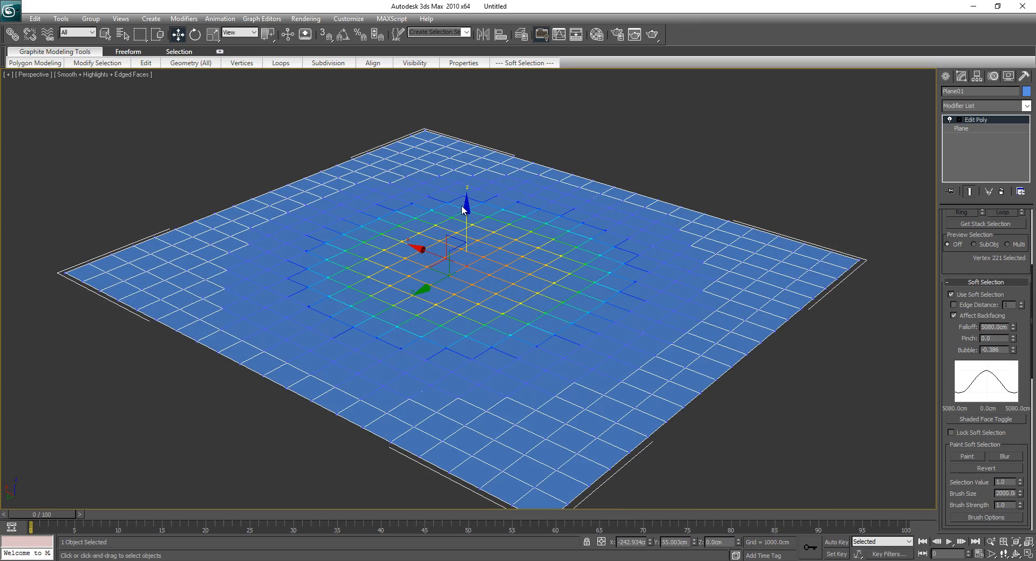
- Try lowering the softly selected centre vertex about 900 cm to form a bowl, and examine its shape
{"action": "left_click_drag", "start_coordinate": [467, 207], "coordinate": [468, 319]}
{"action": "middle_click_drag", "start_coordinate": [468, 319], "coordinate": [293, 313], "text": "alt"}
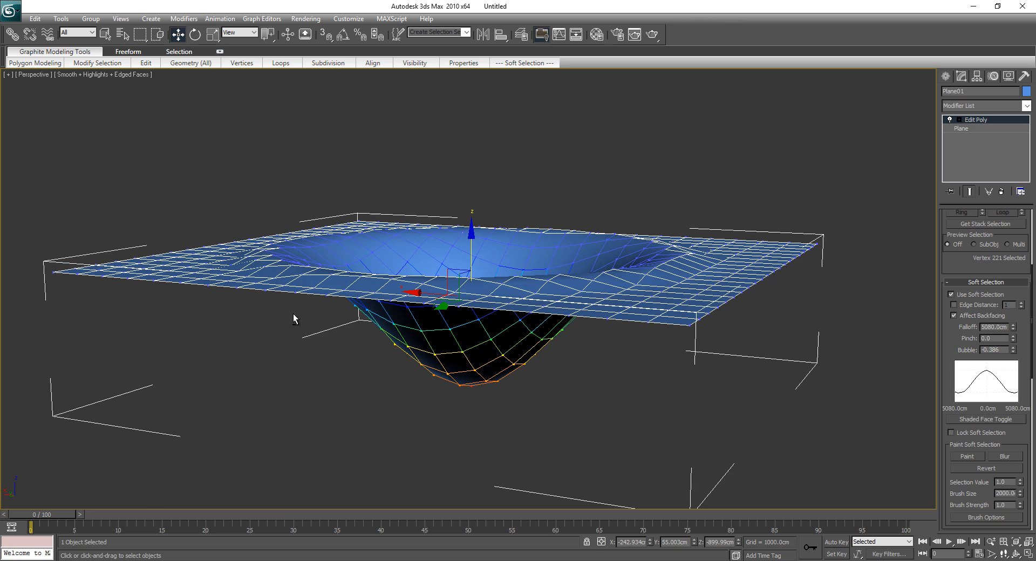
{"action": "middle_click_drag", "start_coordinate": [620, 261], "coordinate": [549, 286], "text": "alt"}
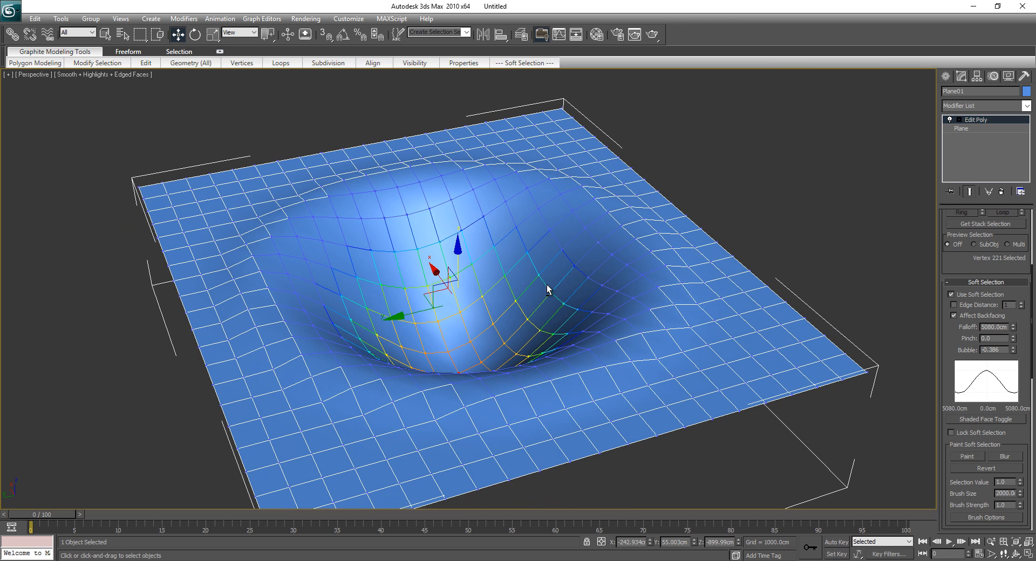
{"action": "key", "text": "ctrl+z"}
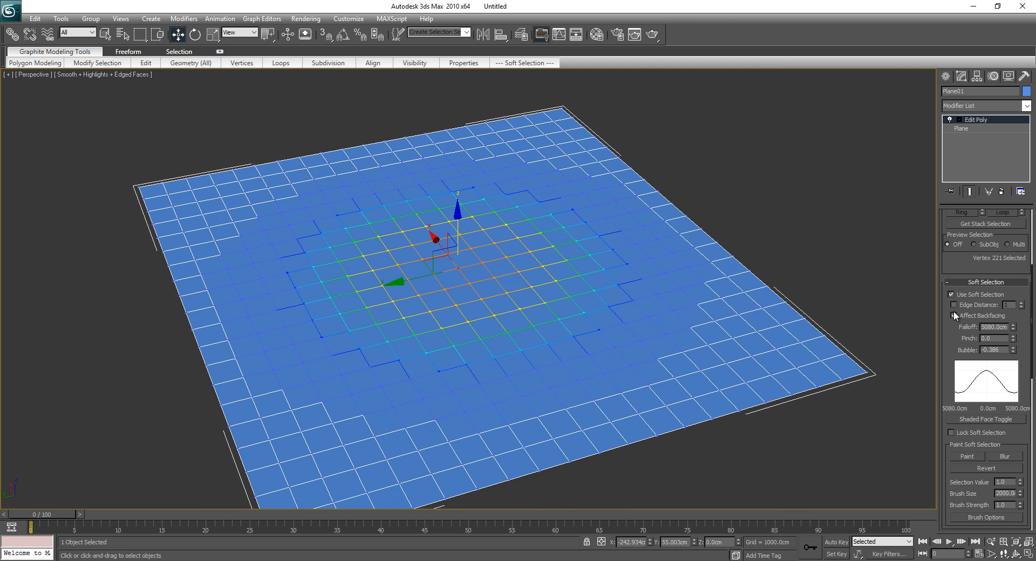
- Turn off Use Soft Selection for the centre vertex
{"action": "middle_click_drag", "start_coordinate": [641, 292], "coordinate": [621, 298], "text": "alt"}
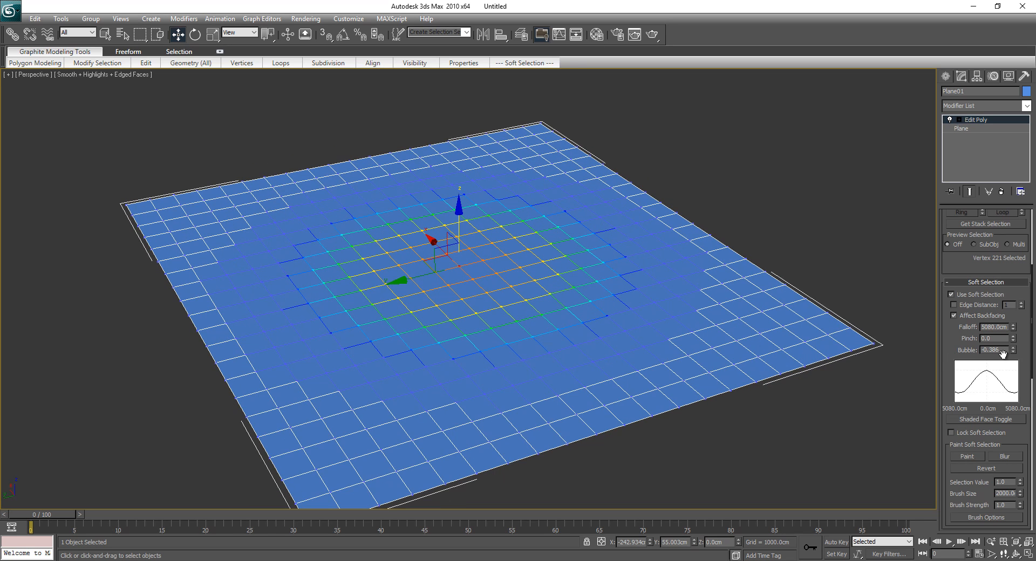
{"action": "left_click", "coordinate": [974, 297]}
{"action": "left_click", "coordinate": [974, 296]}
{"action": "left_click", "coordinate": [974, 296]}
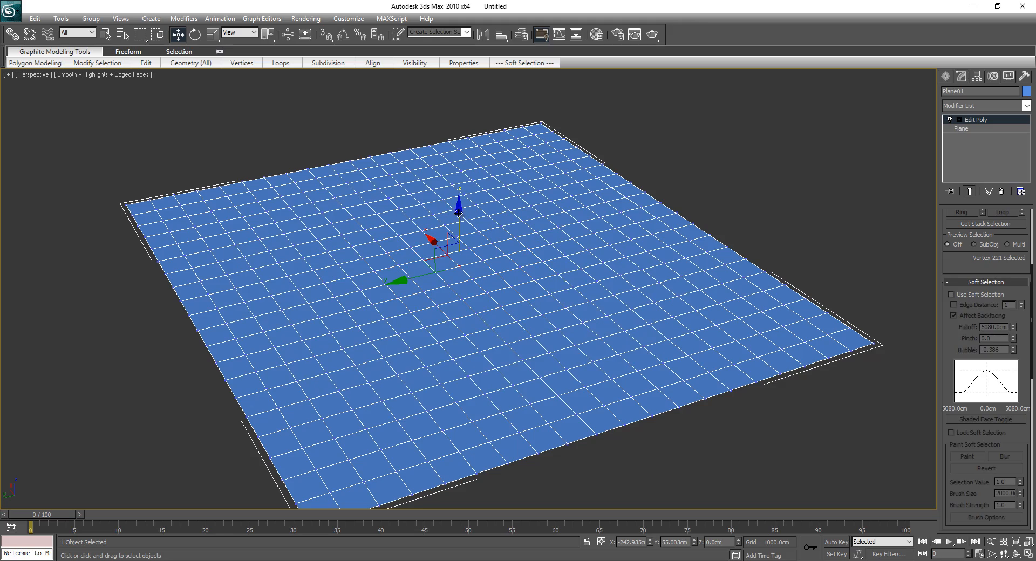
- Try lowering the centre vertex on its own with soft selection off
{"action": "left_click_drag", "start_coordinate": [458, 214], "coordinate": [460, 248]}
{"action": "middle_click_drag", "start_coordinate": [460, 243], "coordinate": [484, 242], "text": "alt"}
{"action": "key", "text": "ctrl+z"}
{"action": "middle_click_drag", "start_coordinate": [516, 290], "coordinate": [483, 280], "text": "alt"}
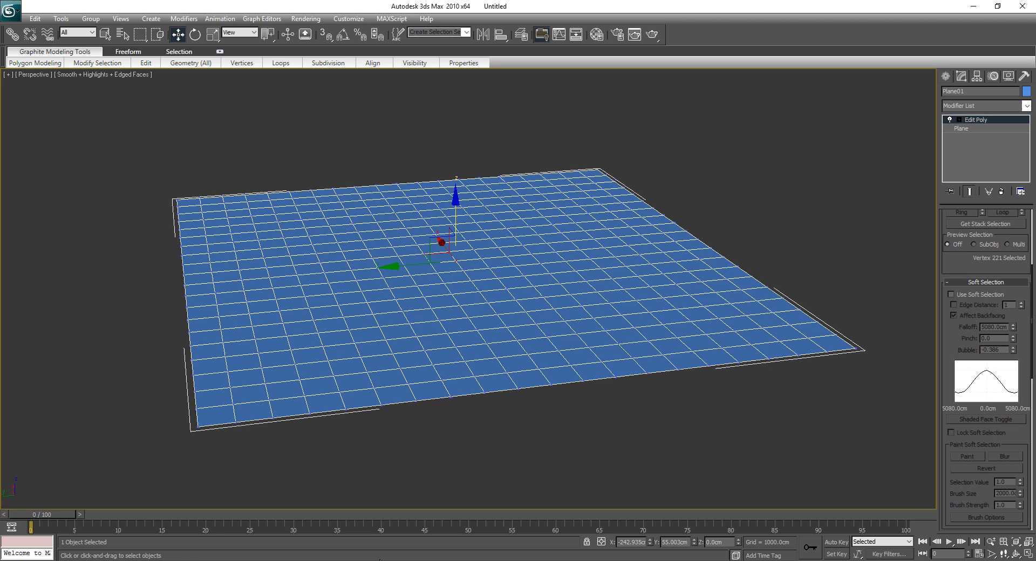
{"action": "left_click", "coordinate": [1014, 528]}
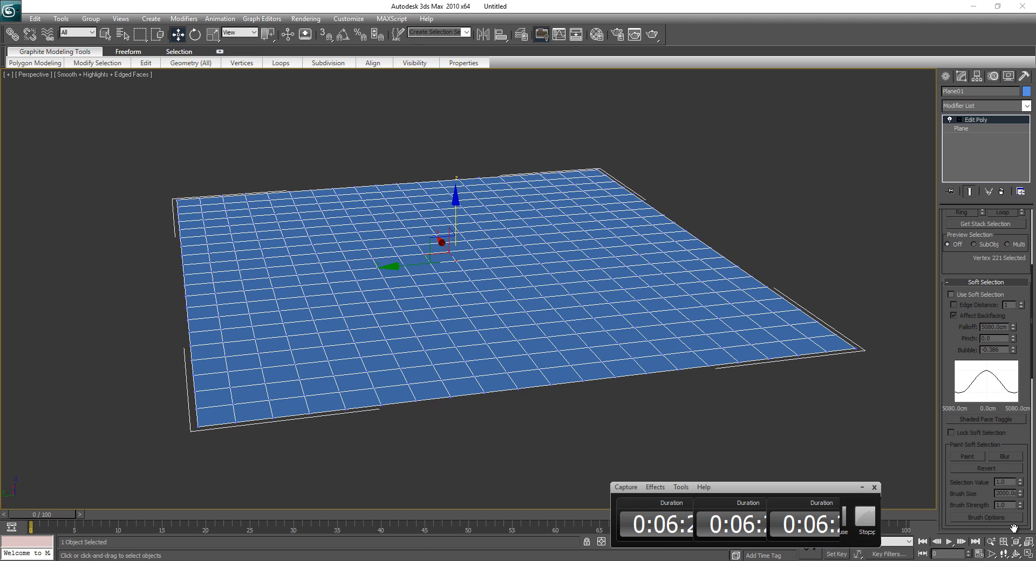